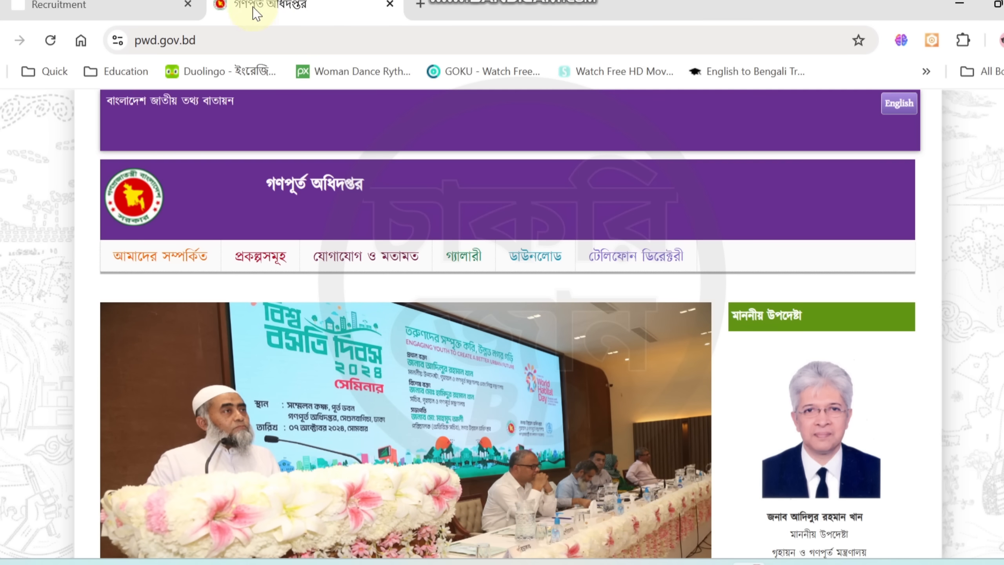
Switch to the Recruitment page and highlight its web address, recruitment.pwd.gov.bd/apply
click(142, 8)
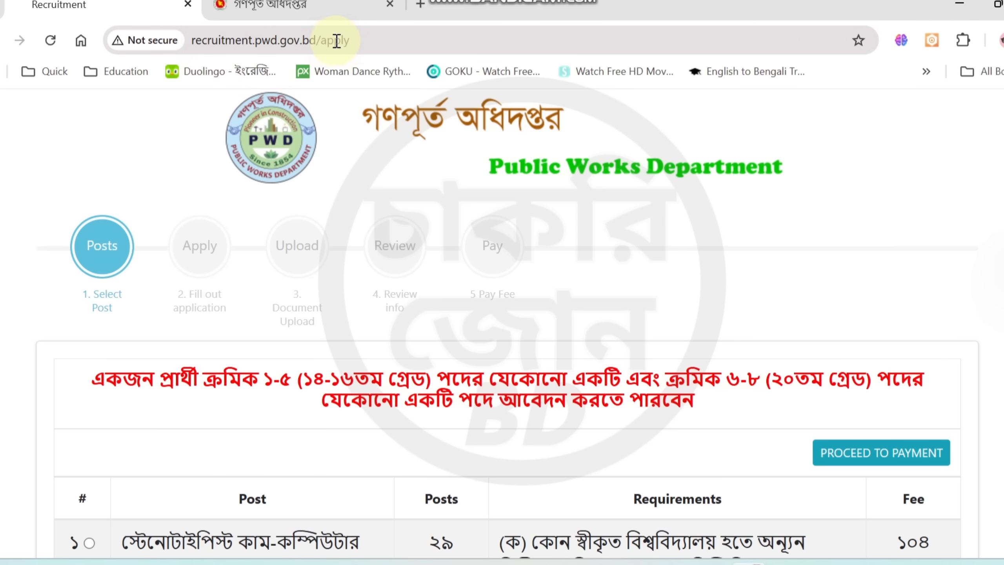
click(349, 41)
drag(349, 41, 193, 49)
click(377, 40)
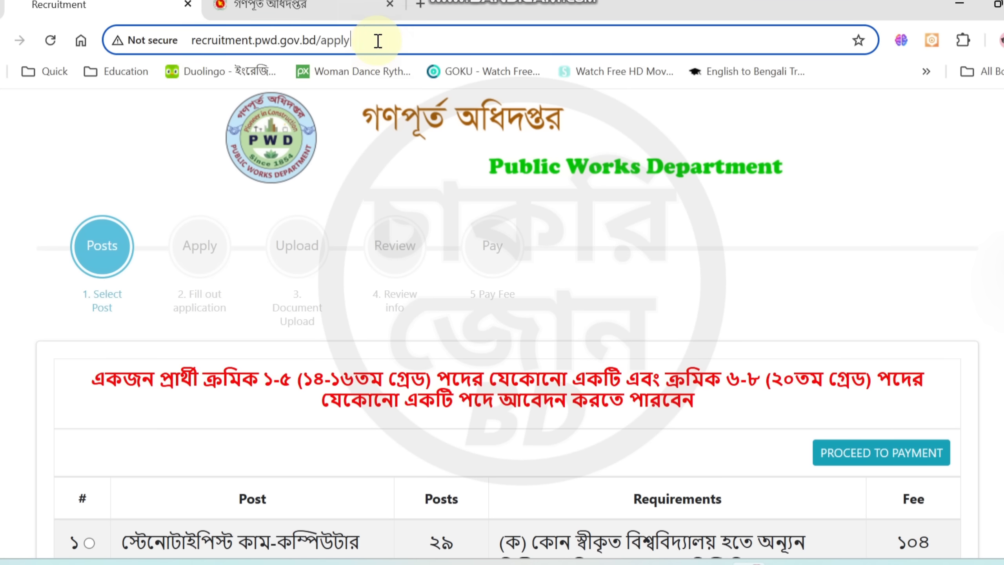
drag(378, 40, 188, 46)
click(370, 8)
click(169, 16)
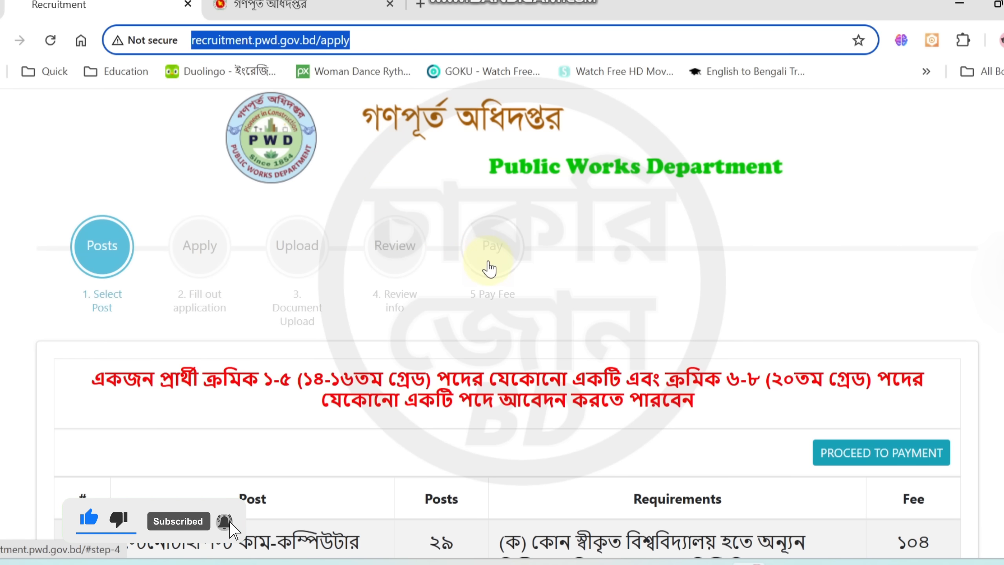
Review the list of posts with their vacancies, requirements and fees, down to the date of birth field
scroll(492, 269, down, 5)
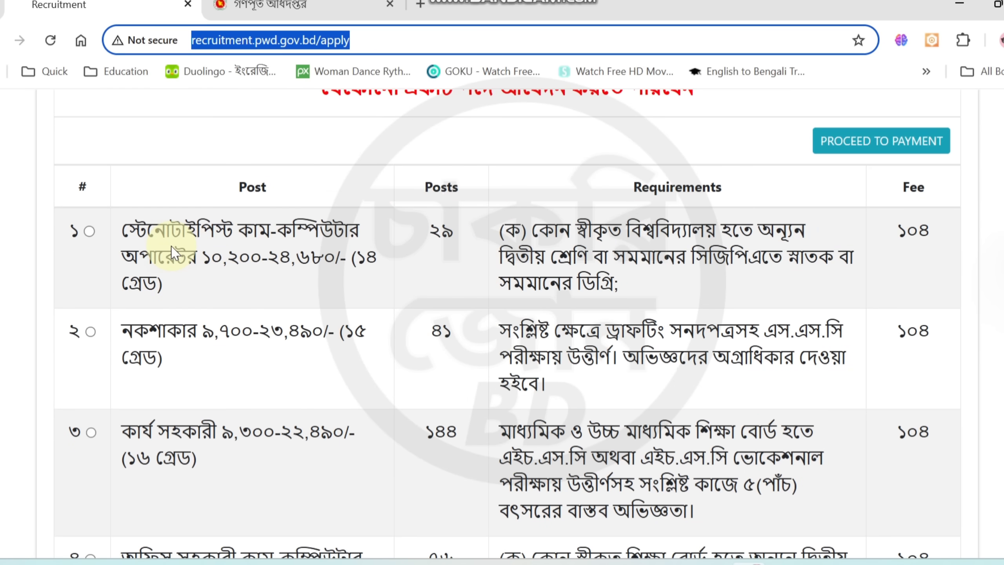
scroll(172, 252, down, 5)
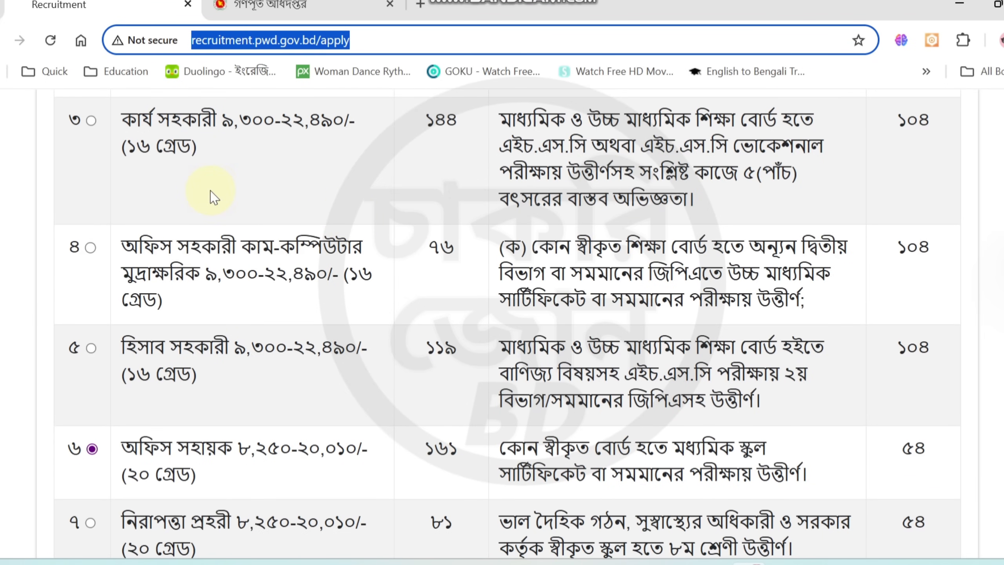
scroll(213, 197, down, 8)
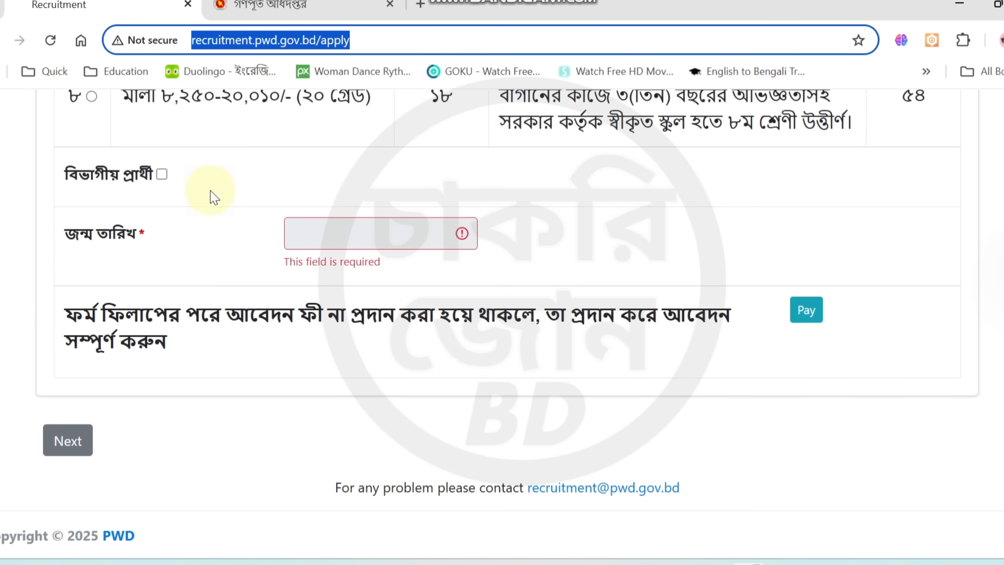
scroll(141, 220, up, 5)
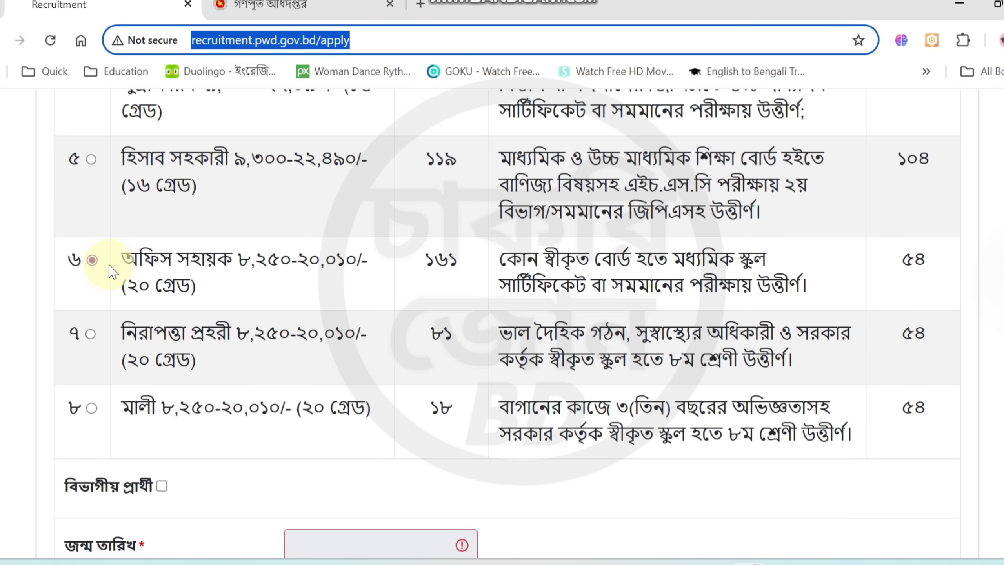
scroll(108, 269, down, 5)
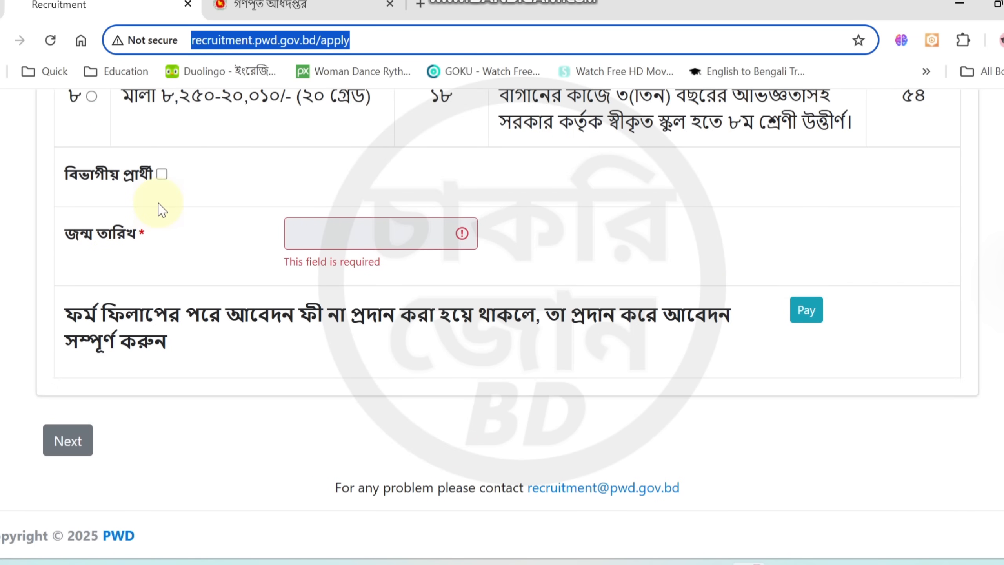
click(159, 176)
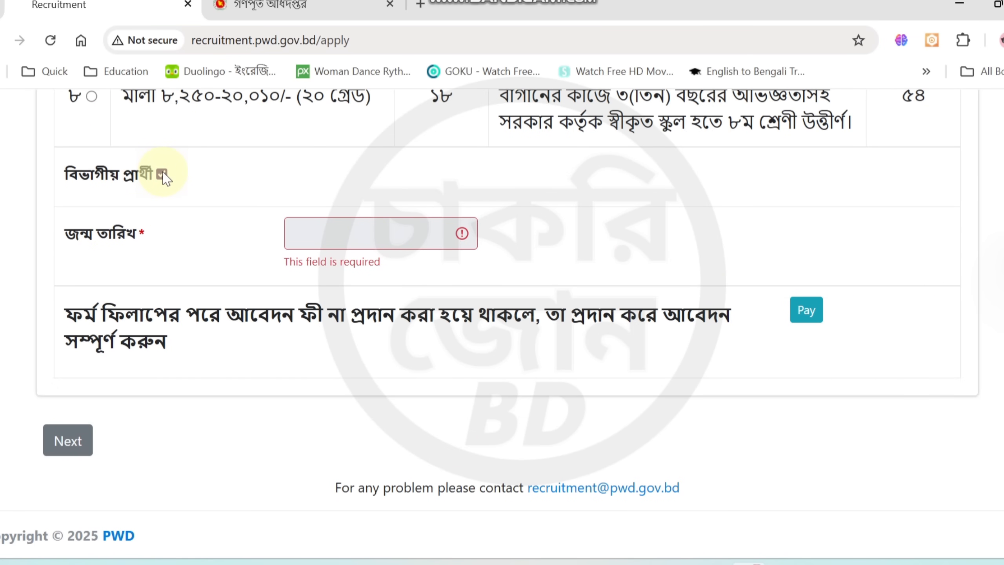
scroll(164, 178, up, 6)
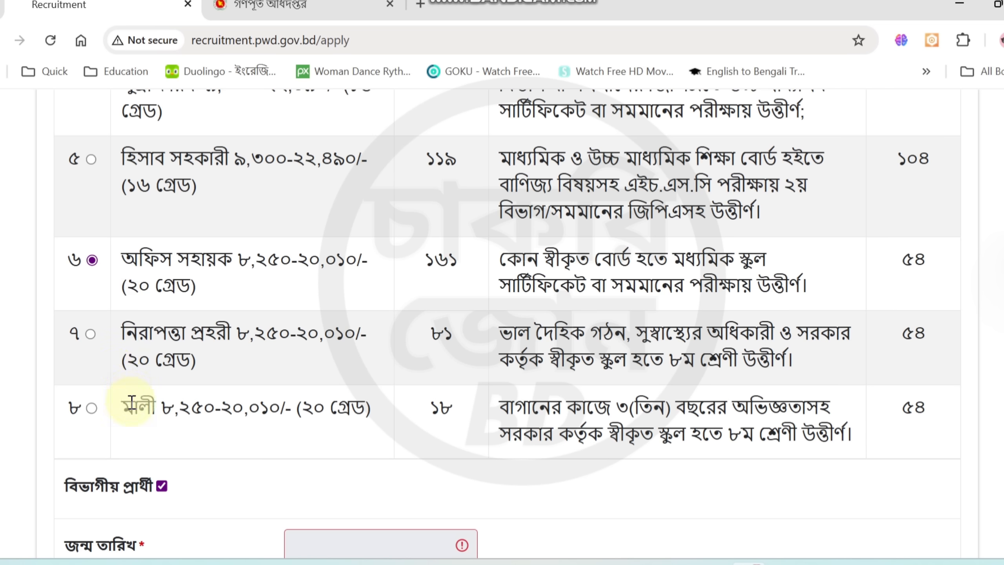
click(162, 486)
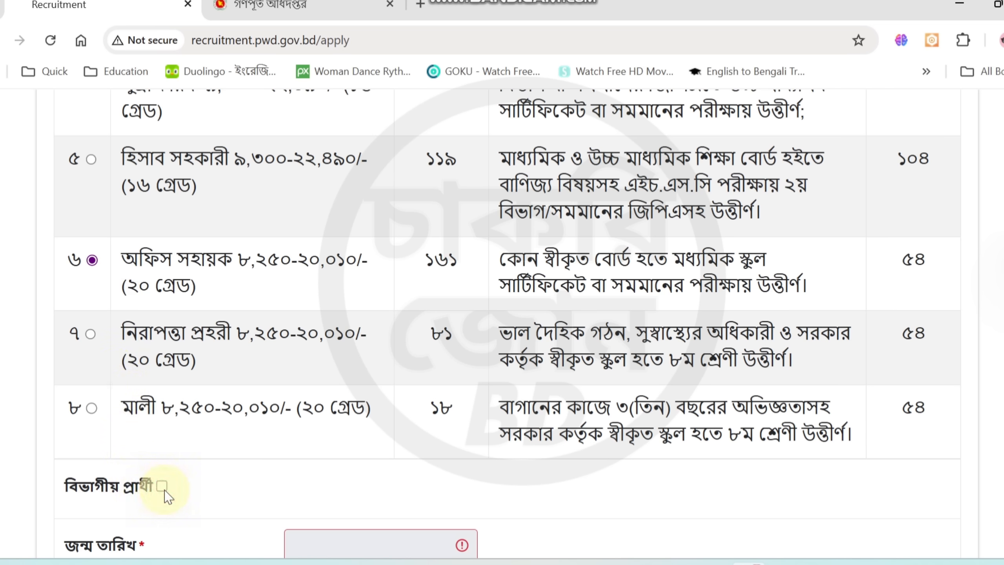
Pick the applicant's date of birth from the calendar and continue to the application form for the selected post
scroll(185, 459, down, 6)
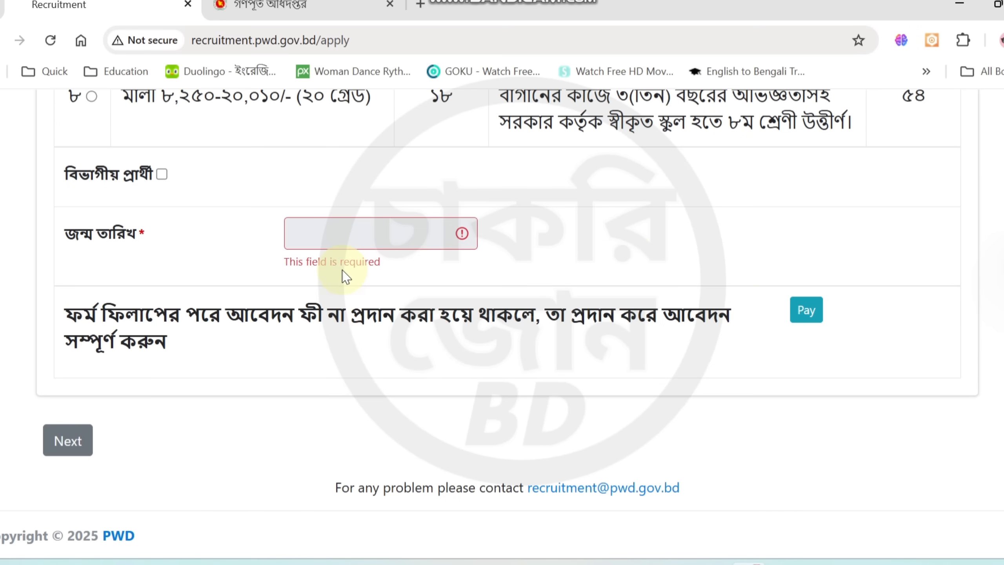
click(358, 239)
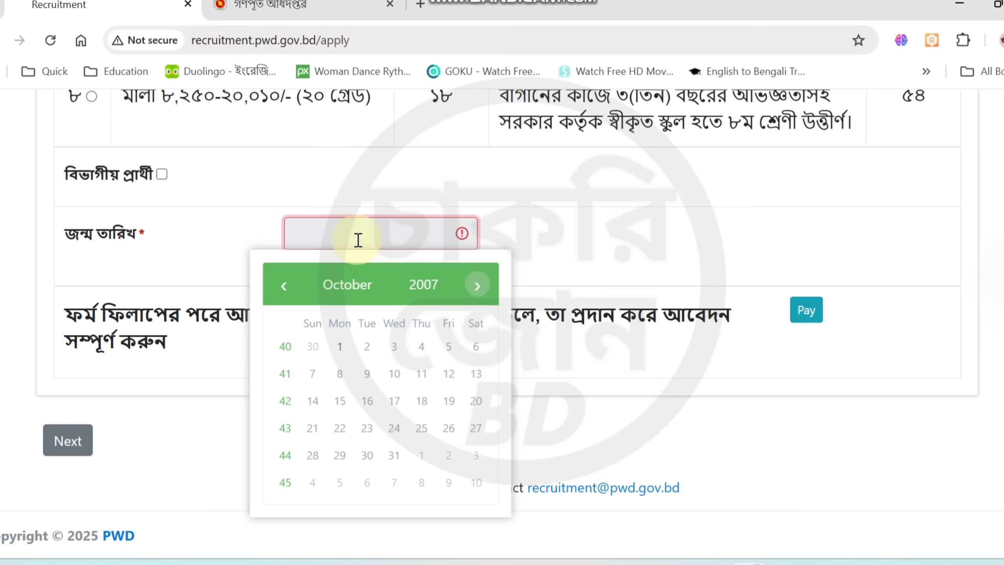
click(436, 288)
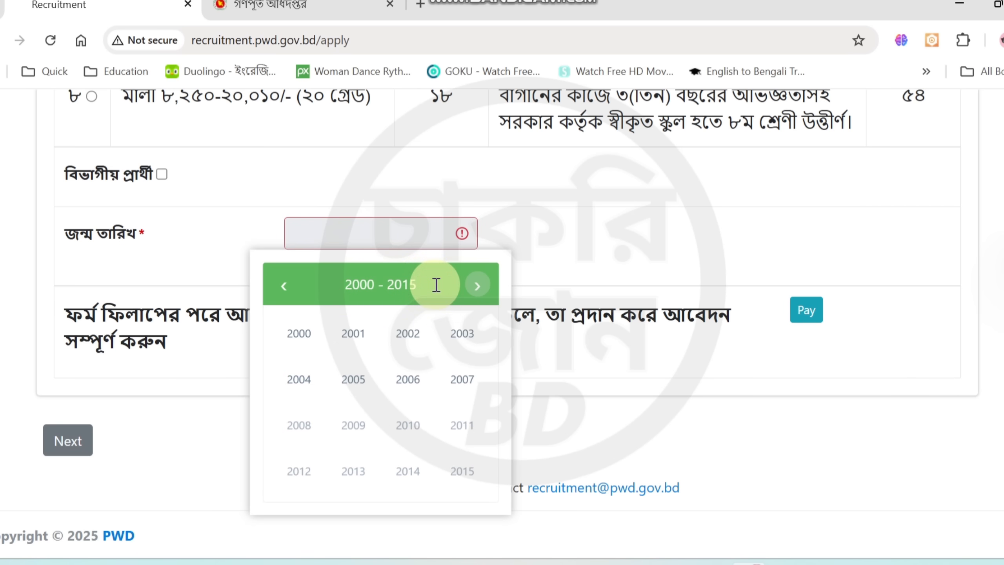
click(289, 294)
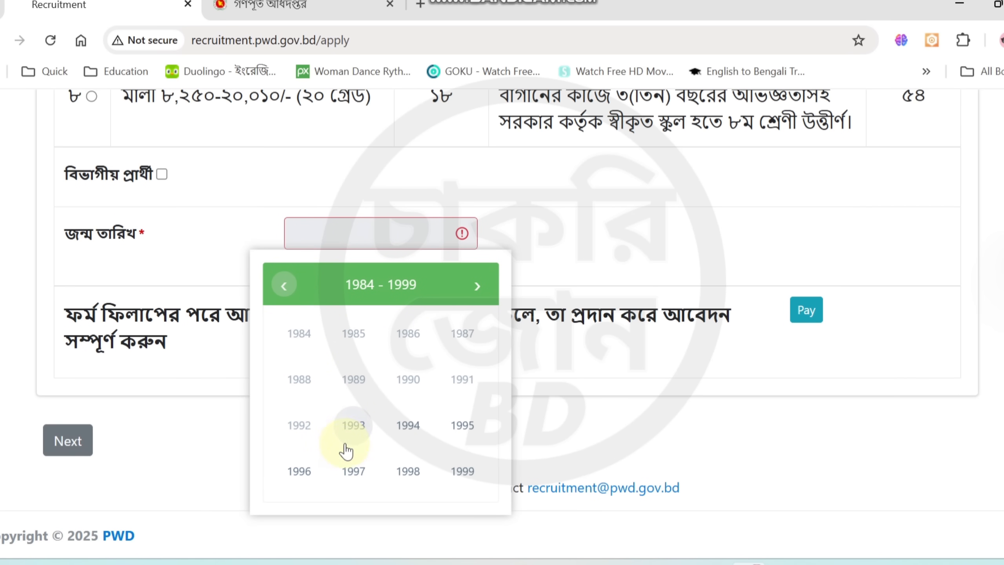
click(356, 470)
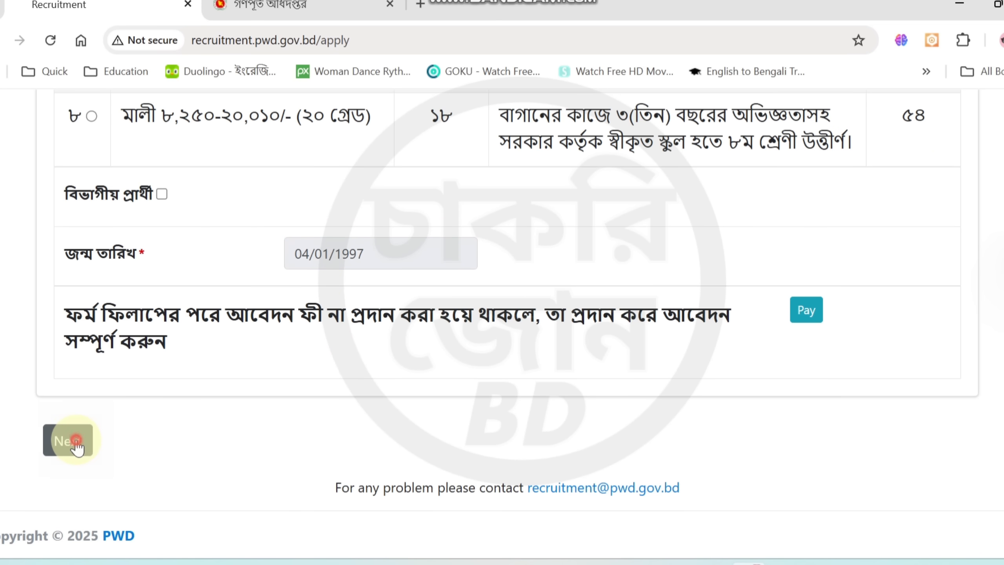
click(76, 440)
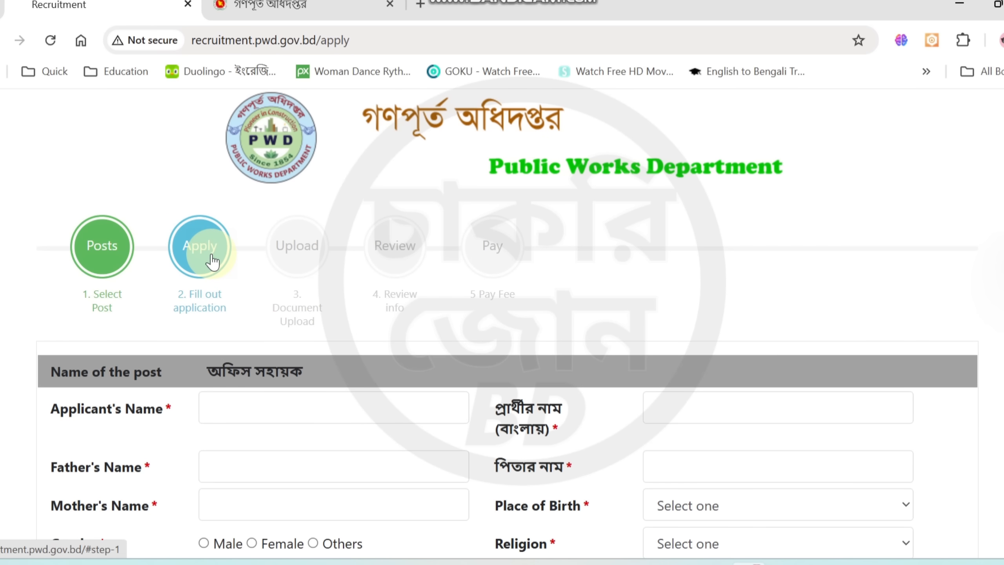
Look over the application form, highlight the post name and activate the Applicant's Name field
scroll(212, 261, down, 5)
scroll(231, 263, up, 5)
scroll(233, 260, down, 5)
scroll(238, 255, up, 5)
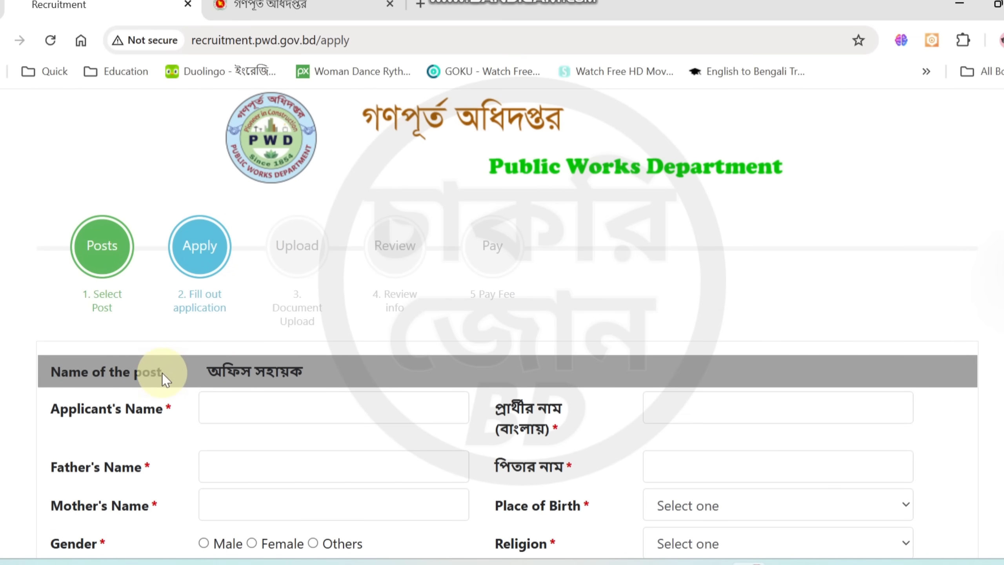
drag(198, 372, 260, 375)
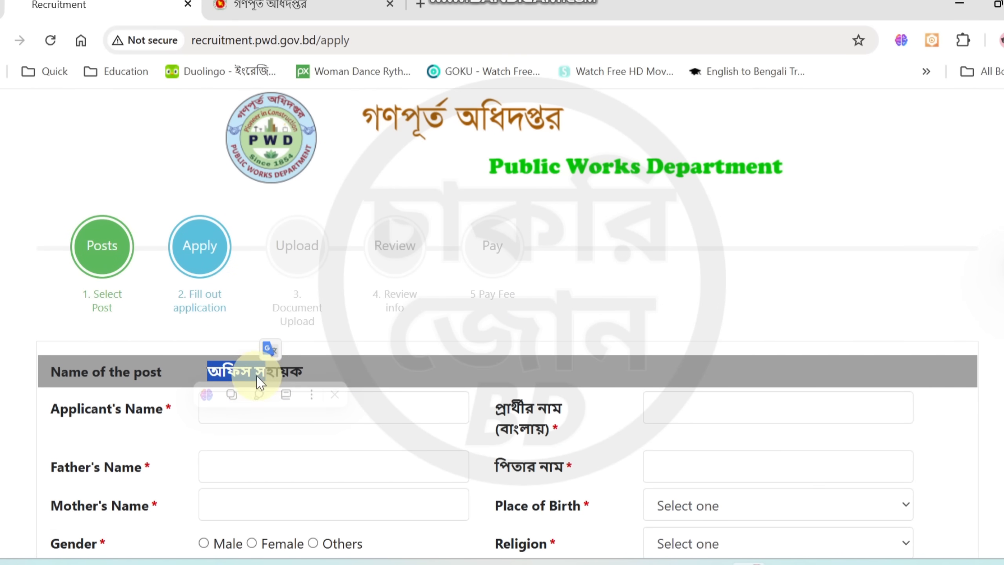
click(348, 413)
Look through the districts offered for Place of Birth and close the list without choosing one
scroll(412, 336, down, 5)
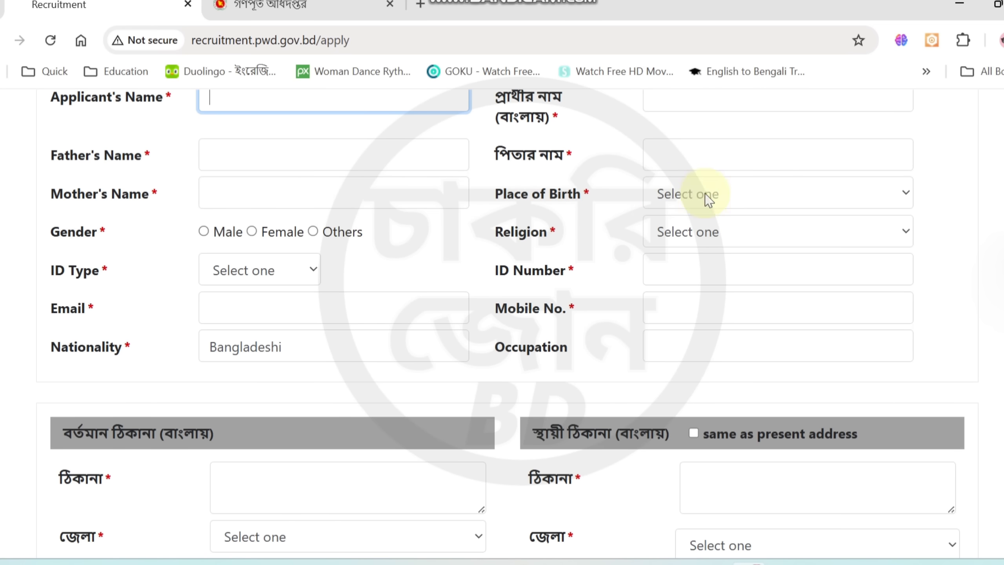
click(680, 205)
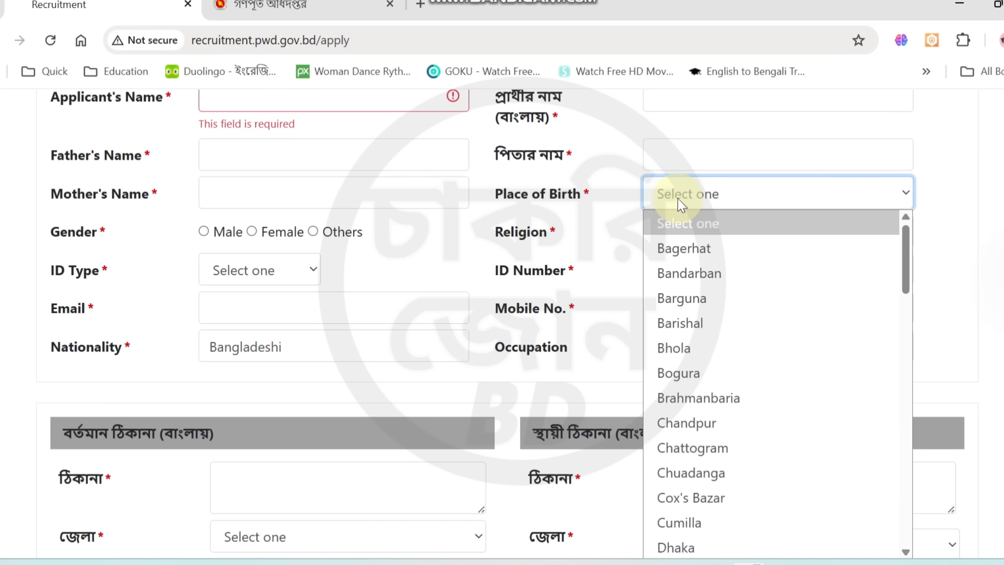
scroll(680, 321, down, 16)
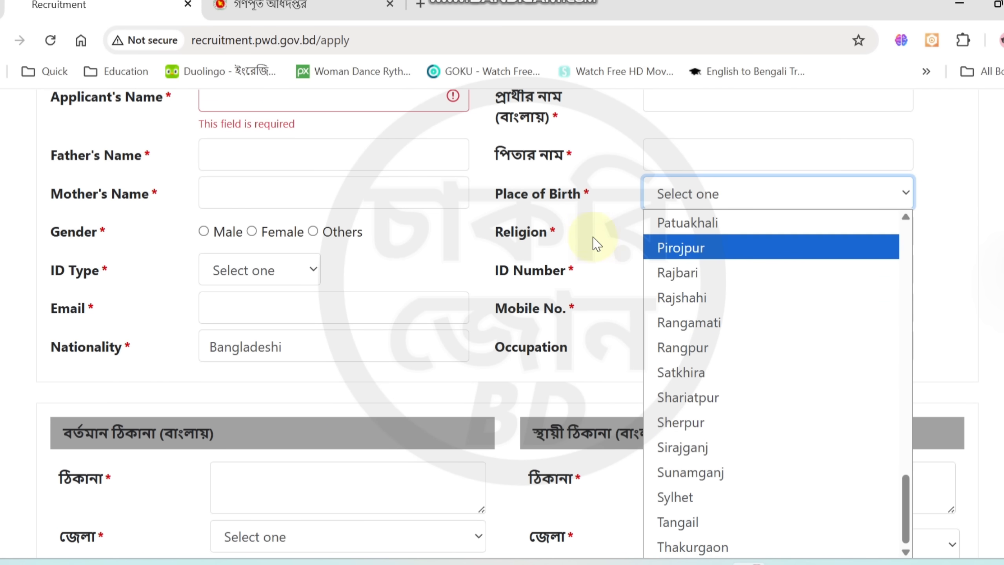
click(593, 219)
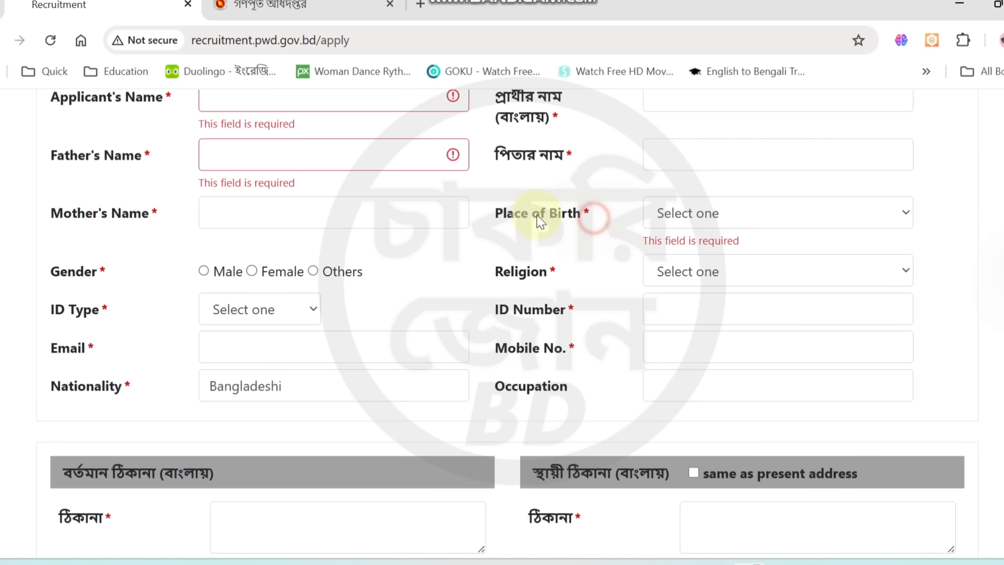
Set the applicant's gender to Male and the ID type to National Id
click(208, 274)
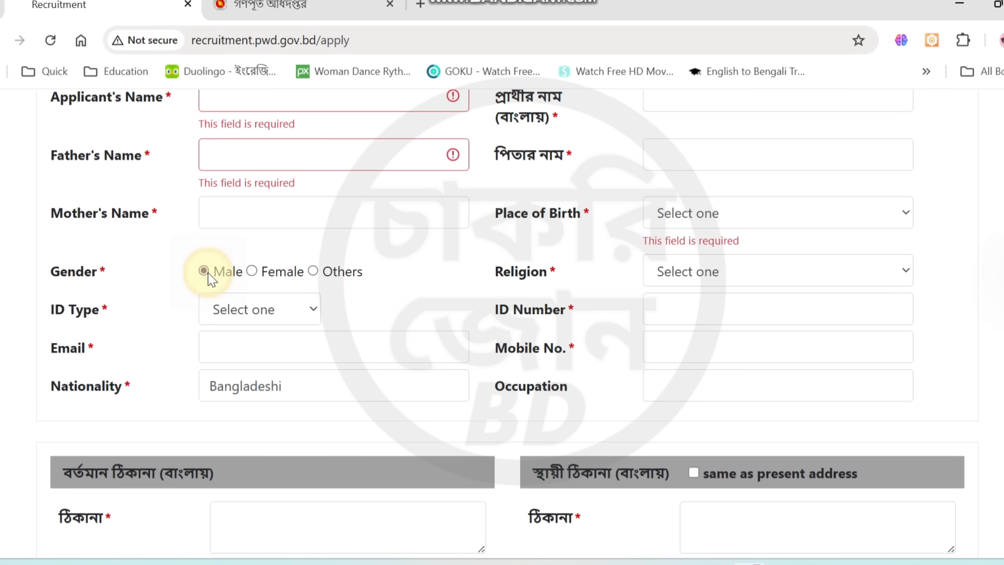
click(234, 317)
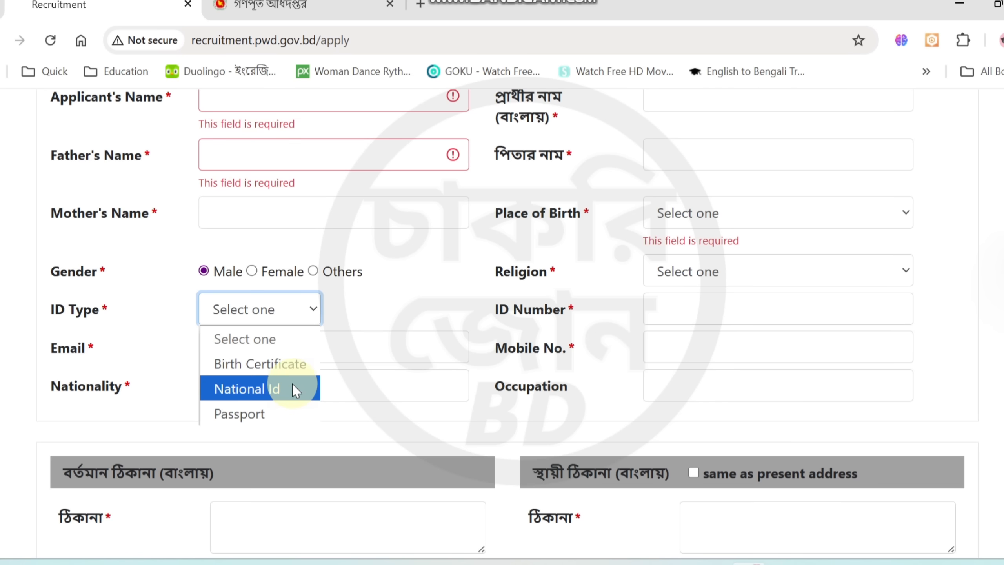
click(246, 390)
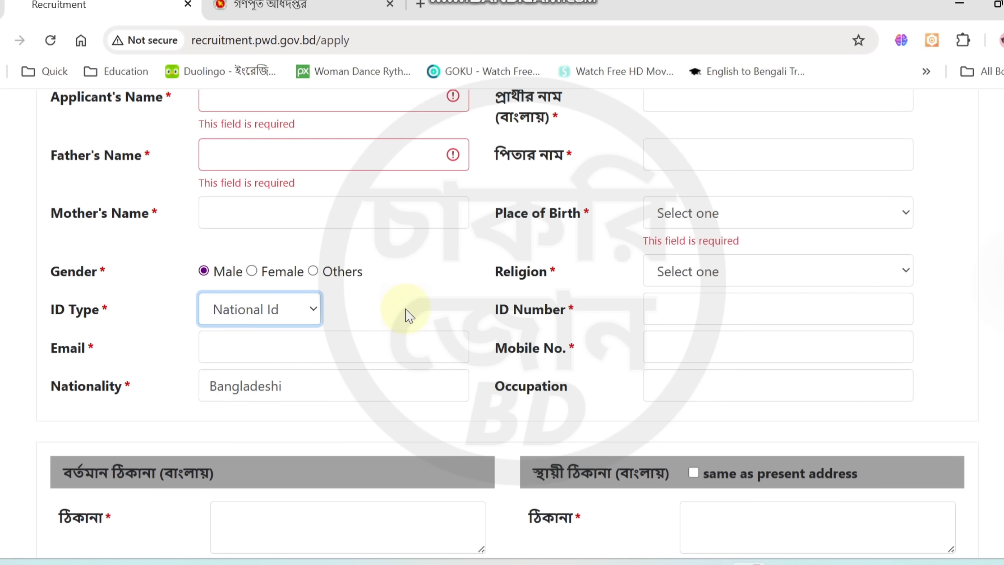
Point out the ID Number label and its entry field, and activate the Occupation field
click(515, 320)
drag(515, 320, 524, 317)
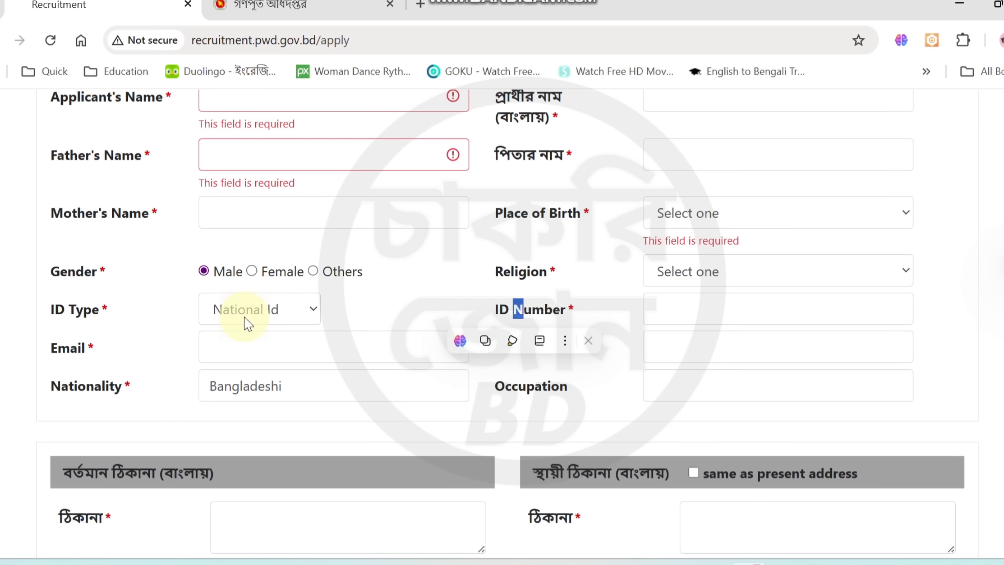
click(674, 311)
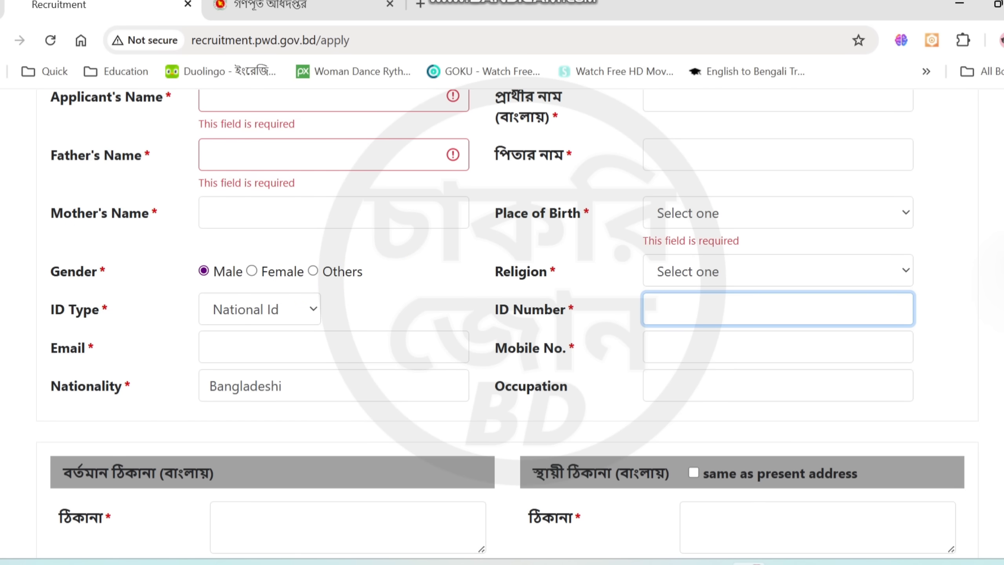
scroll(507, 324, down, 5)
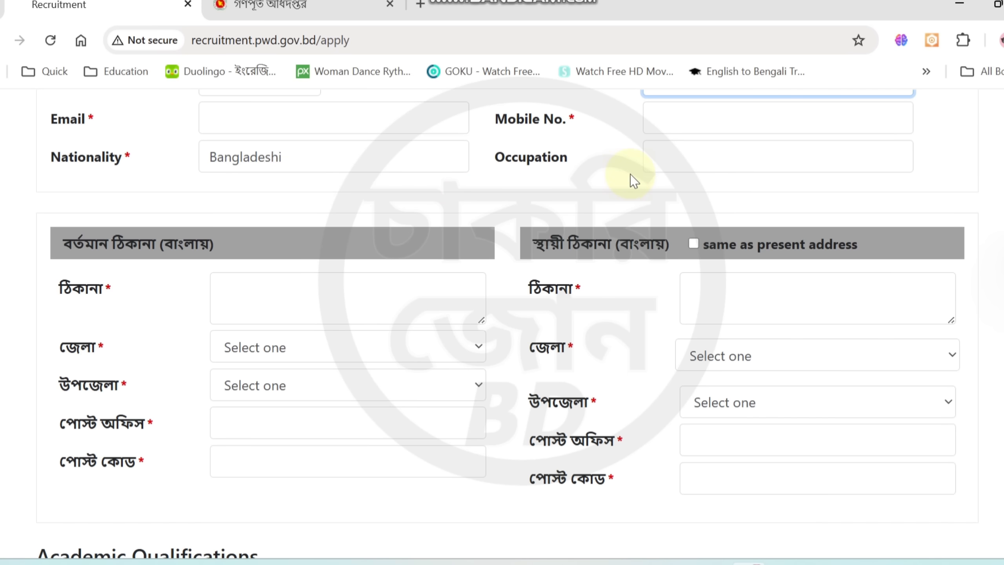
click(650, 162)
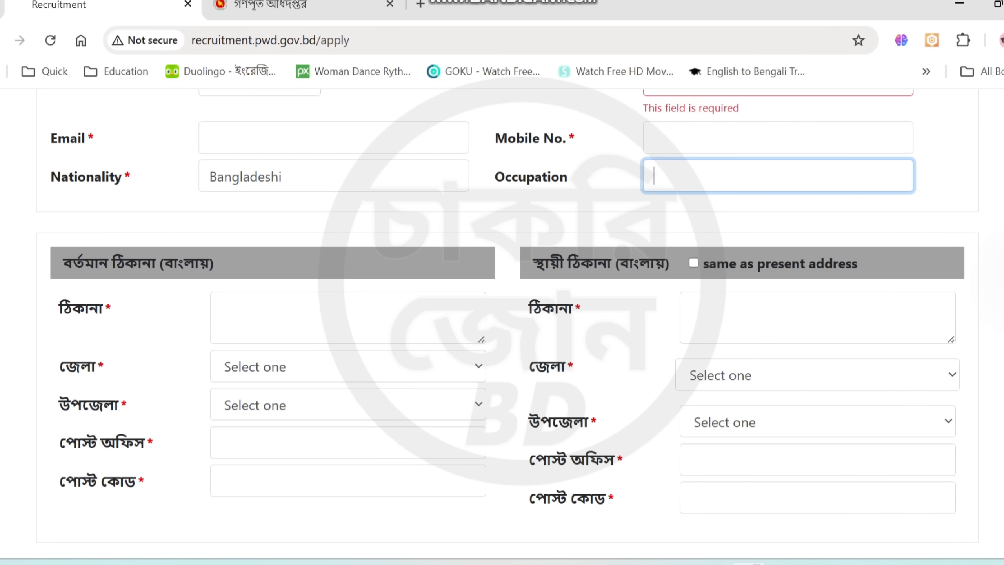
Set the present address's district (জেলা) to Bagerhat and its upazila (উপজেলা) to Rampal
scroll(507, 324, down, 3)
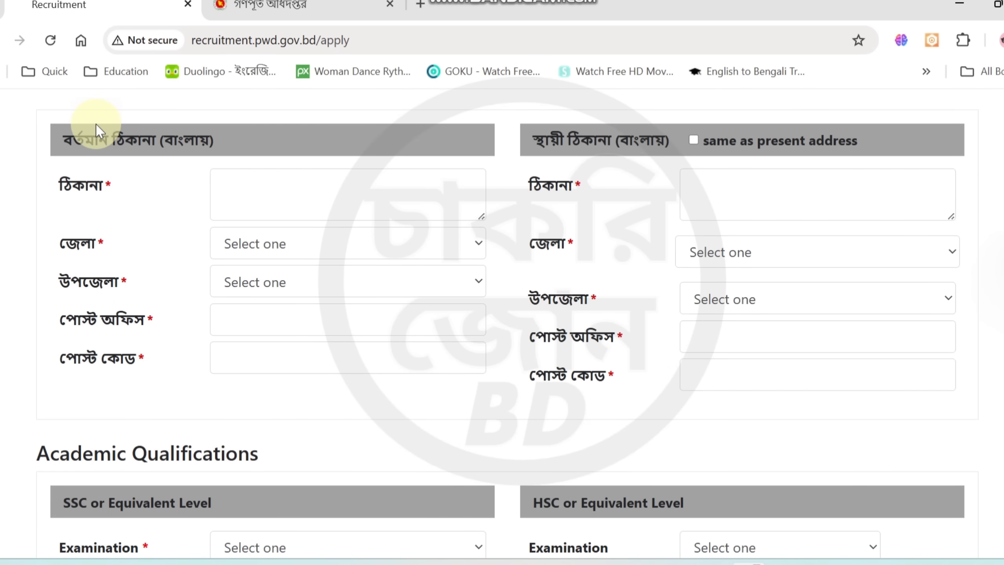
click(245, 256)
click(231, 200)
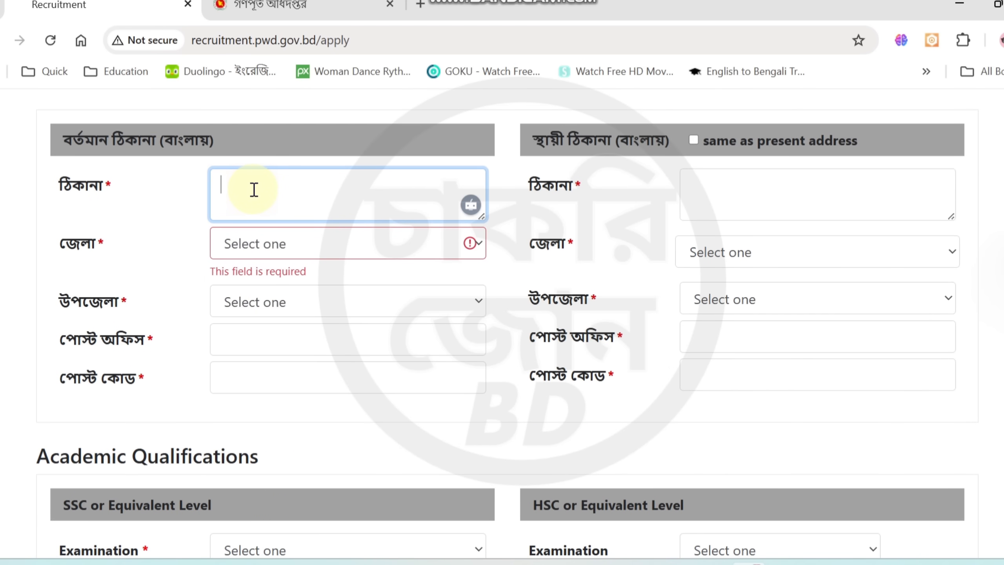
click(268, 242)
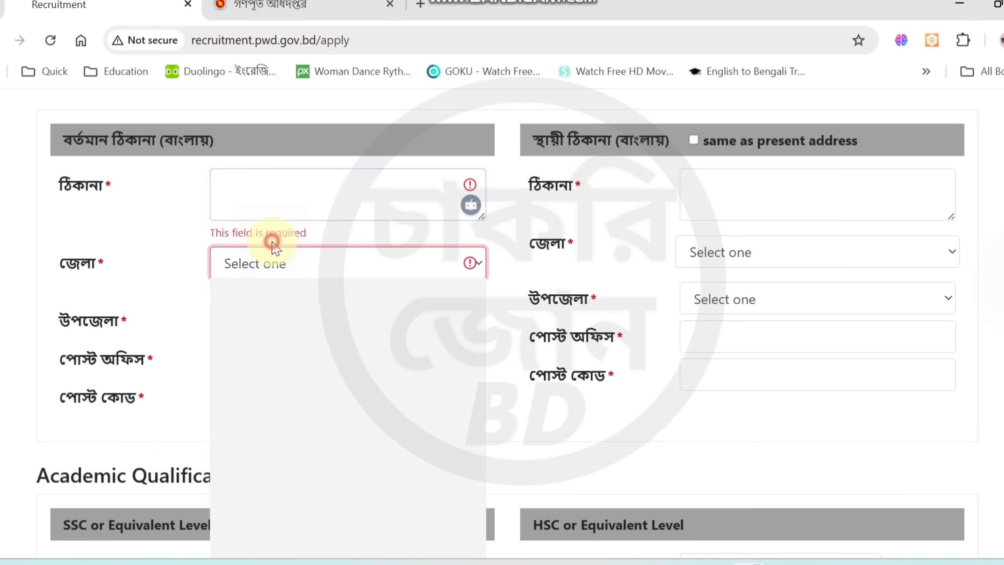
click(174, 316)
click(250, 321)
click(249, 320)
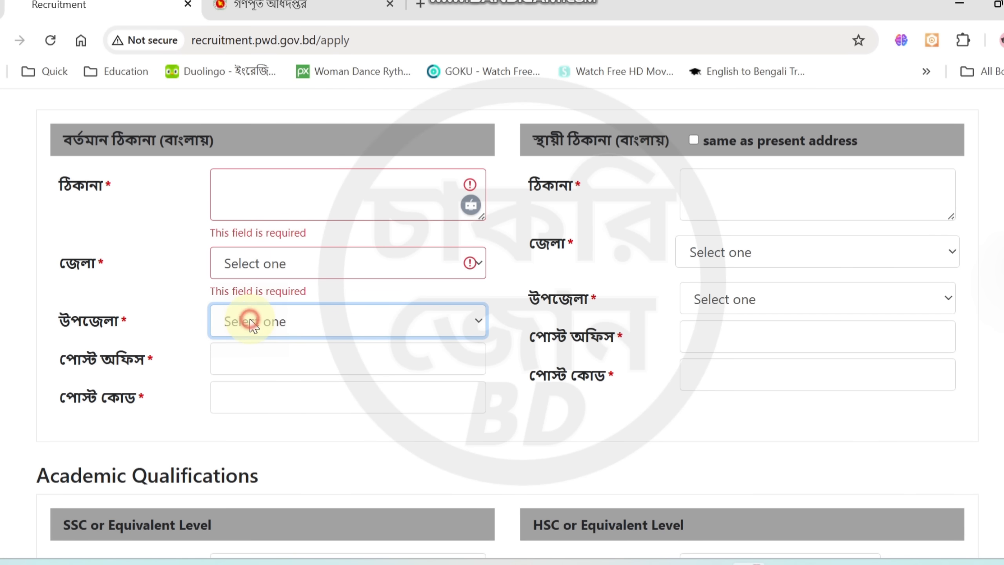
click(261, 264)
click(264, 322)
click(252, 348)
click(264, 313)
click(269, 247)
Go through the present address's post office and post code fields and mark the permanent address as same as present address
click(252, 346)
click(256, 391)
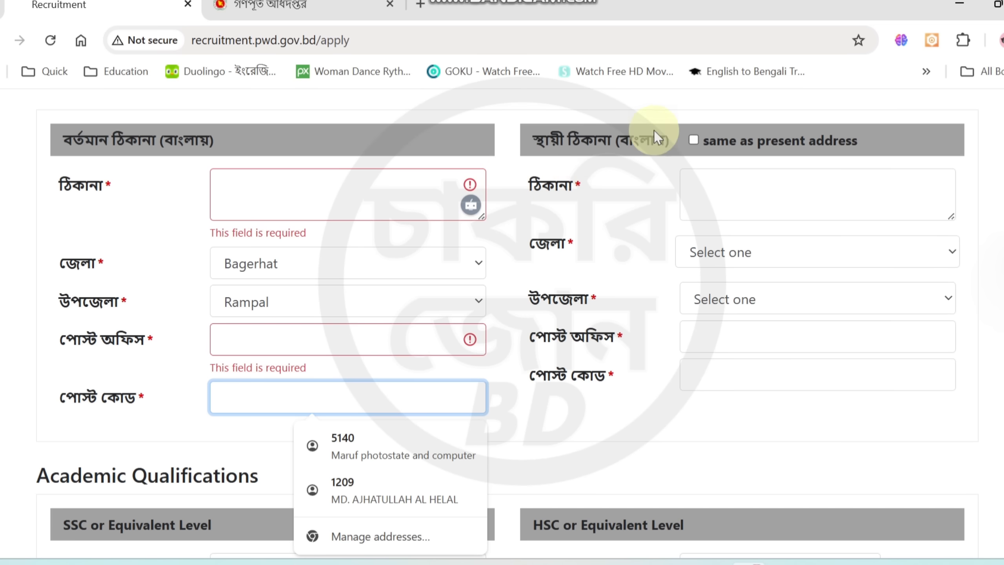
click(697, 139)
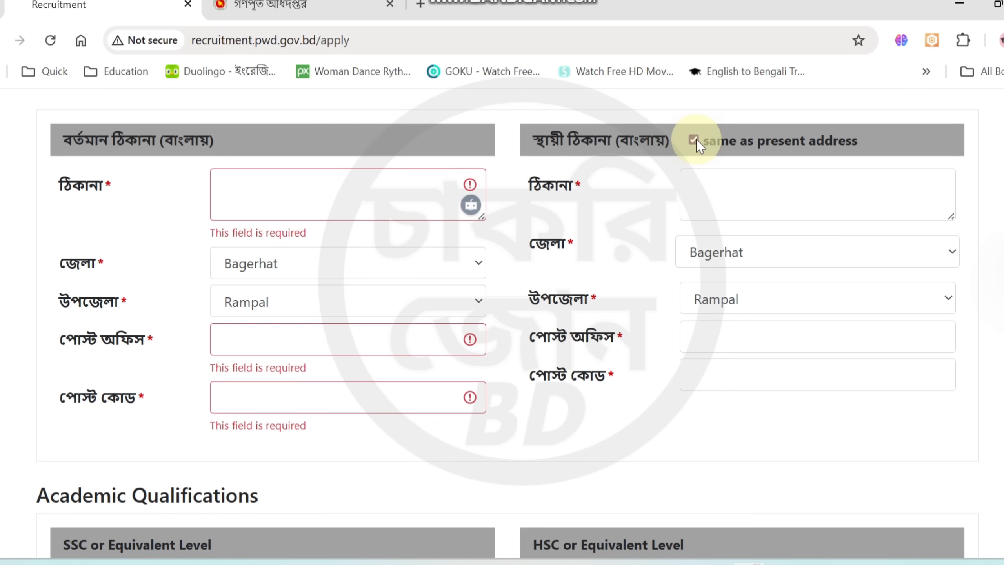
Unmark the permanent address as same as present address
click(696, 139)
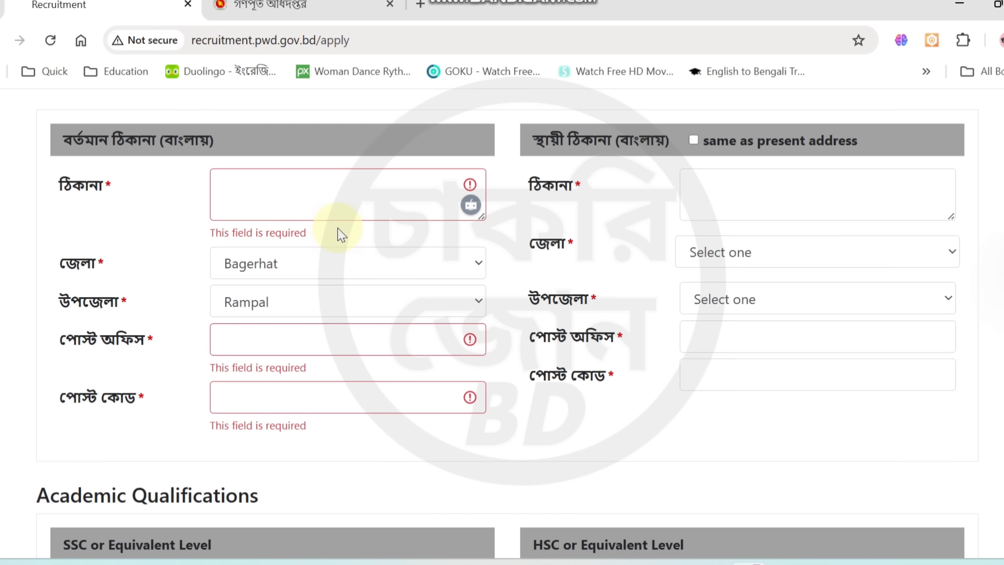
Set the SSC-level examination to SSC and its board to Dhaka in Academic Qualifications
scroll(341, 234, down, 5)
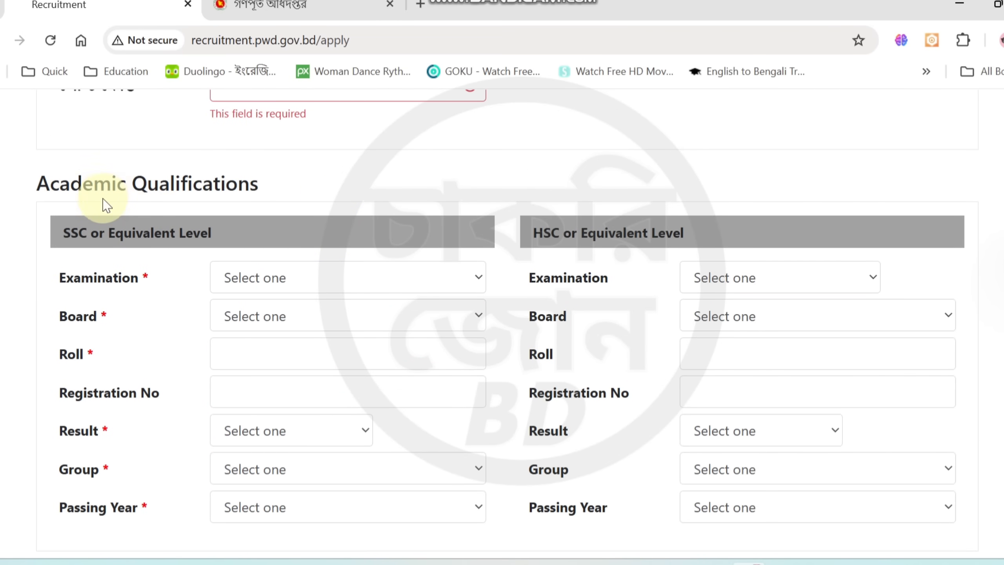
scroll(506, 316, down, 2)
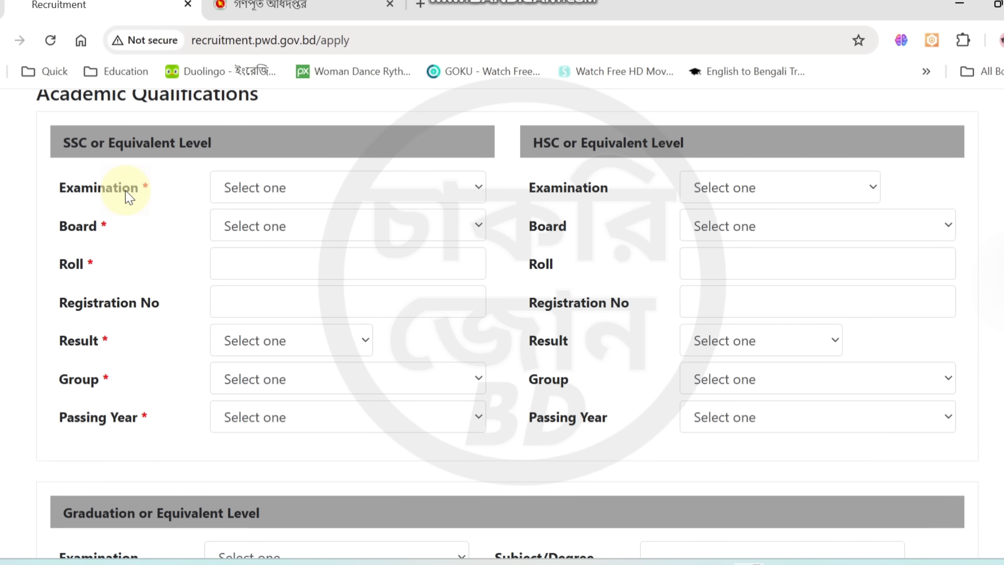
click(243, 189)
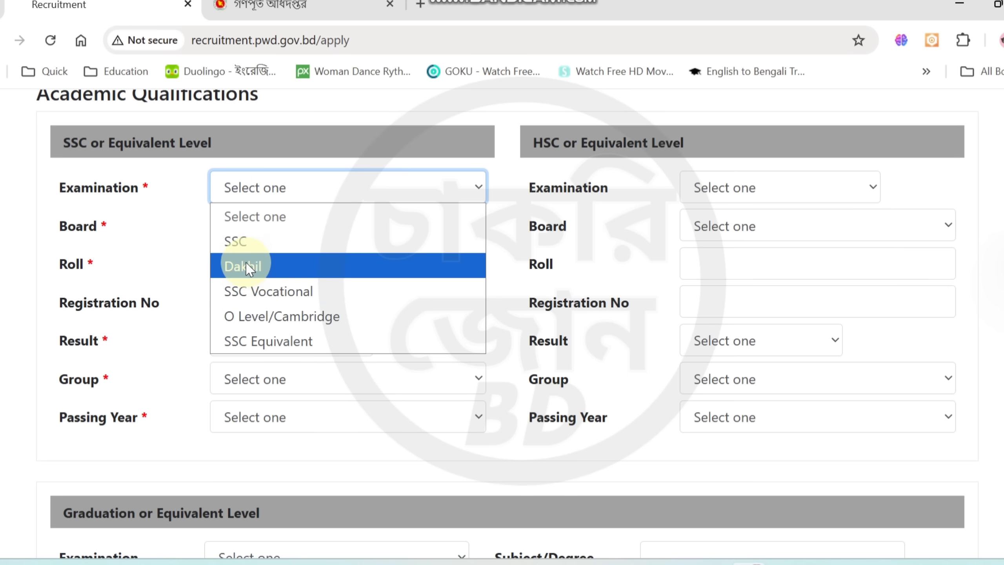
click(241, 243)
click(242, 232)
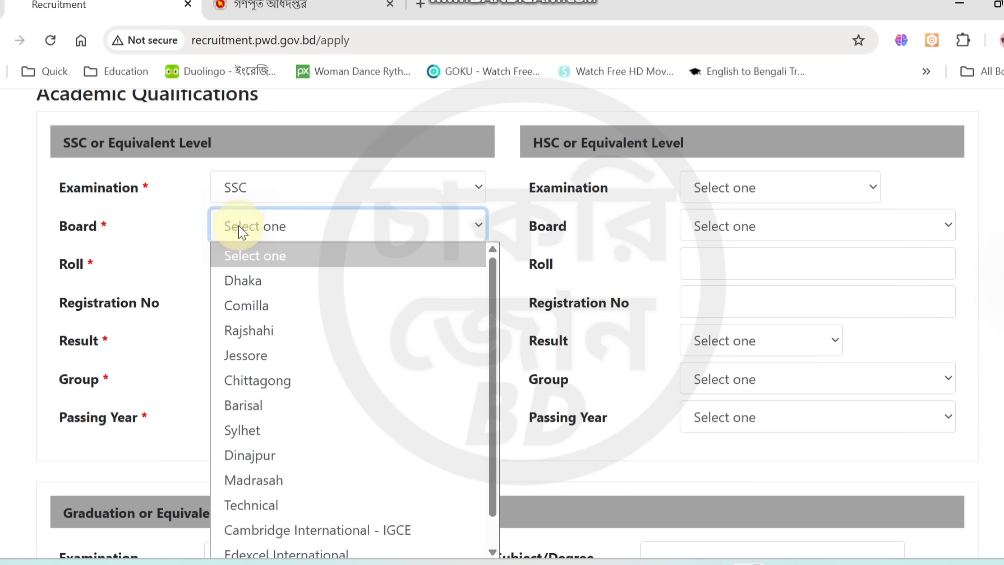
click(242, 281)
Go through the SSC-level roll and registration number fields, set the result type to GPA out of 5.00, and activate the grade field
click(233, 262)
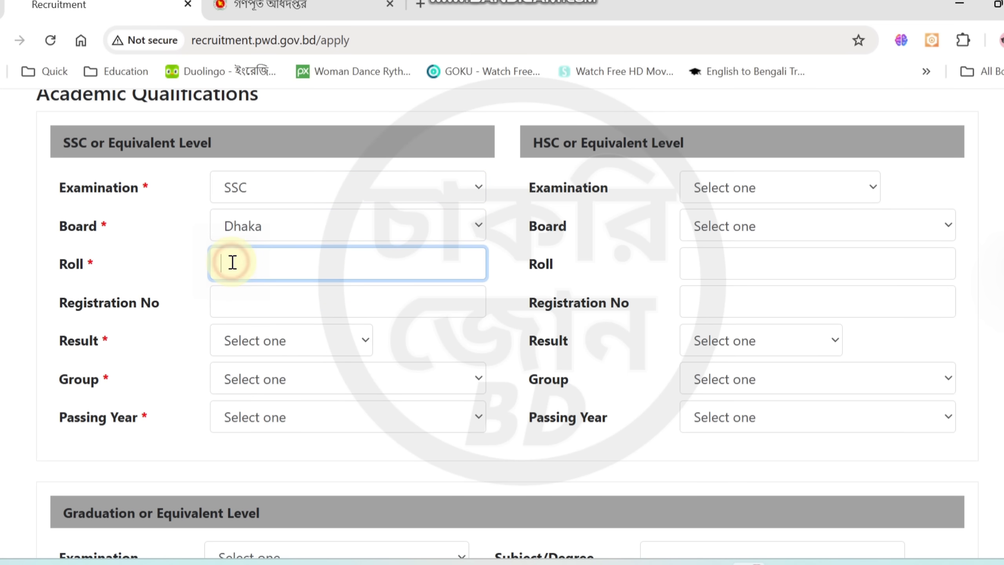
click(215, 299)
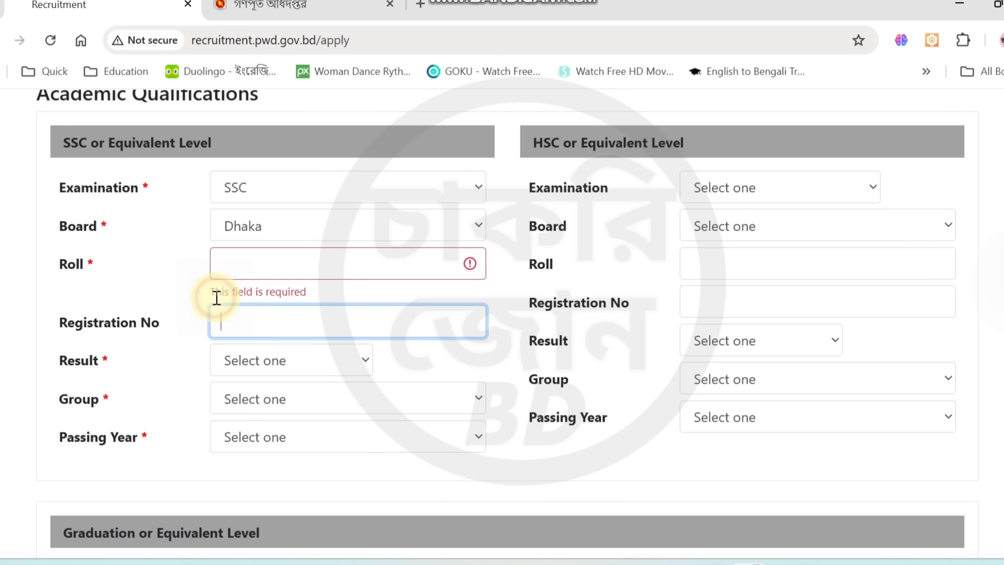
click(236, 365)
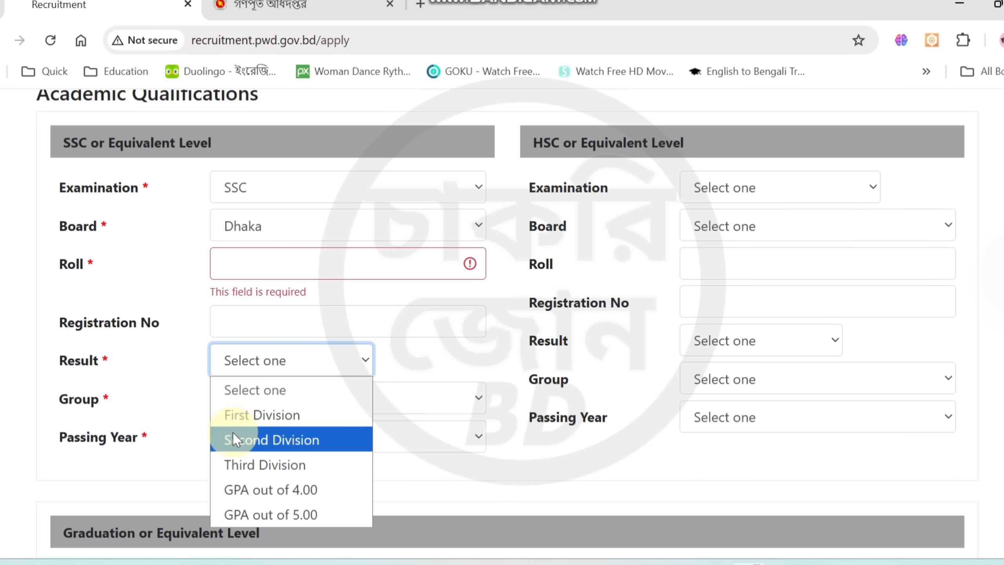
click(248, 515)
click(439, 364)
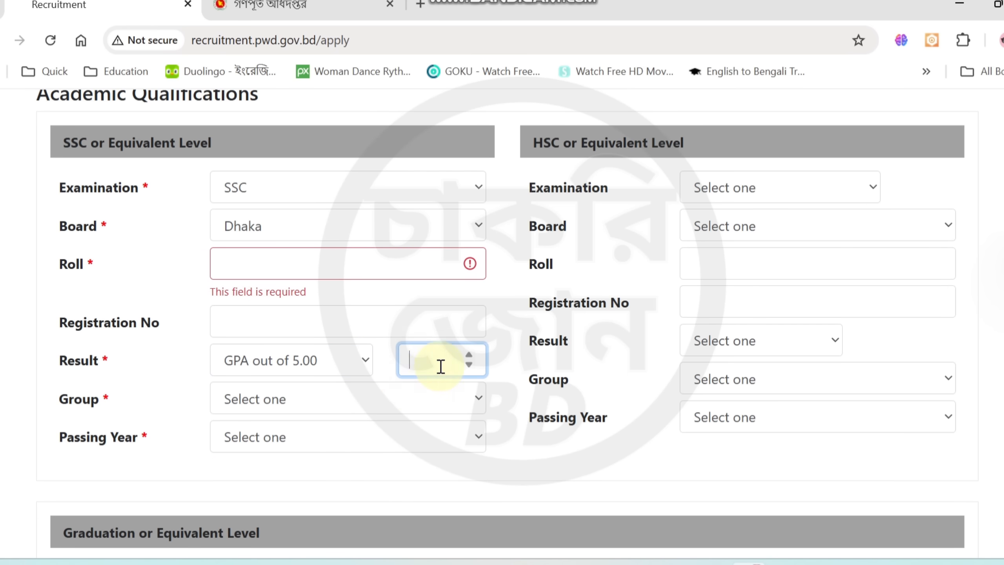
Look through the SSC-level group and passing year options without choosing any
click(260, 410)
click(168, 403)
click(245, 460)
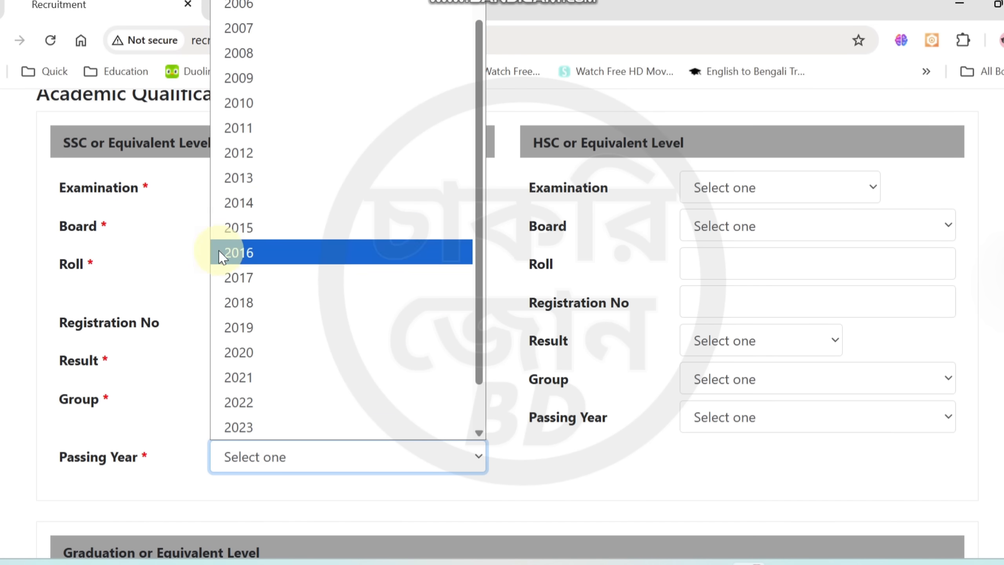
click(195, 263)
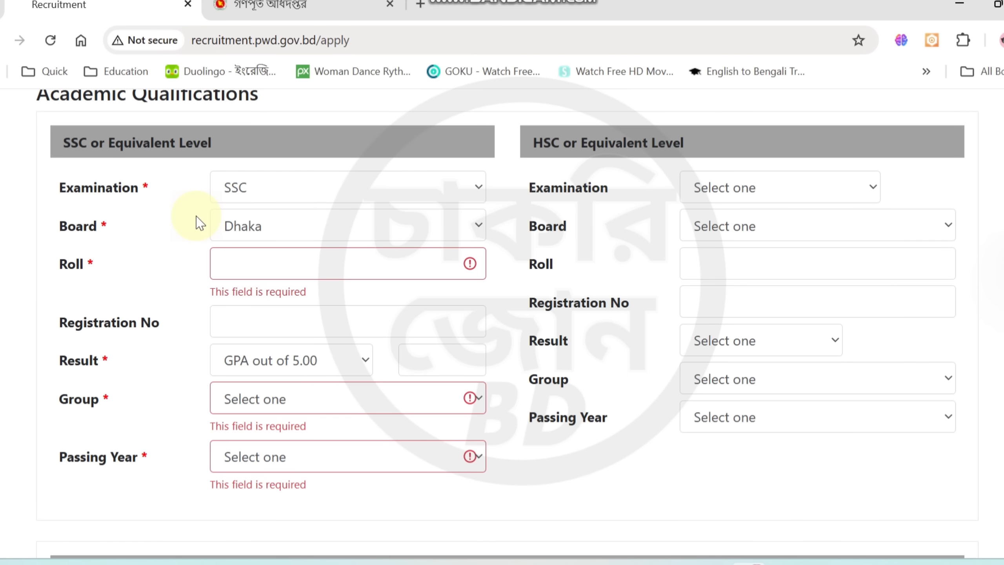
Examine the SSC, graduation and masters/diploma sections of the academic qualifications
drag(71, 144, 91, 148)
click(248, 149)
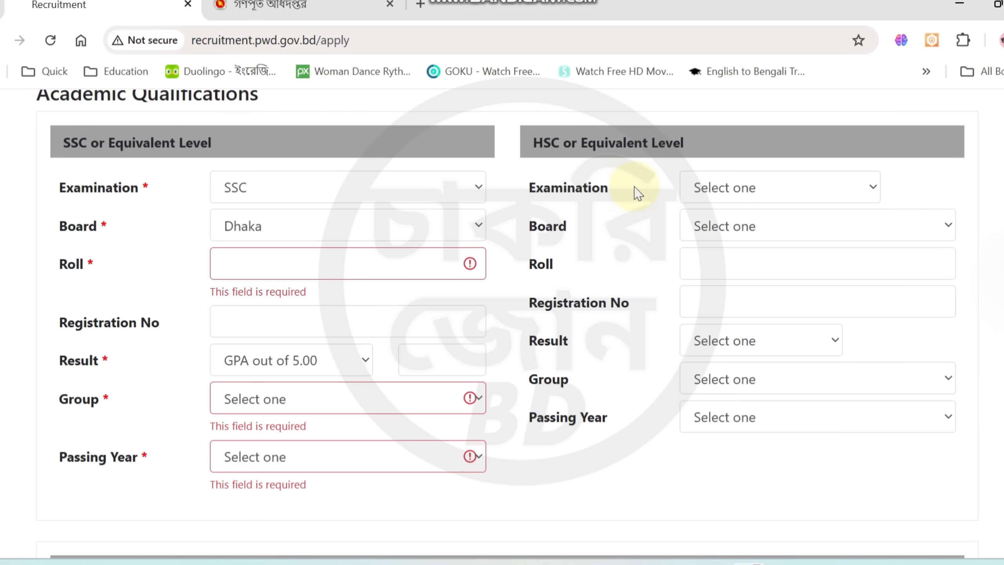
scroll(638, 193, down, 5)
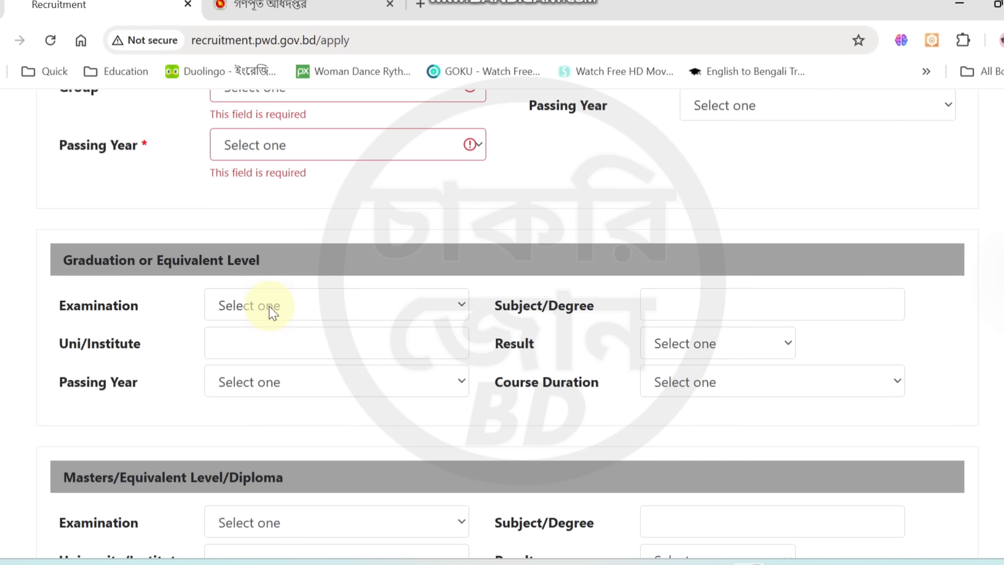
scroll(302, 316, up, 5)
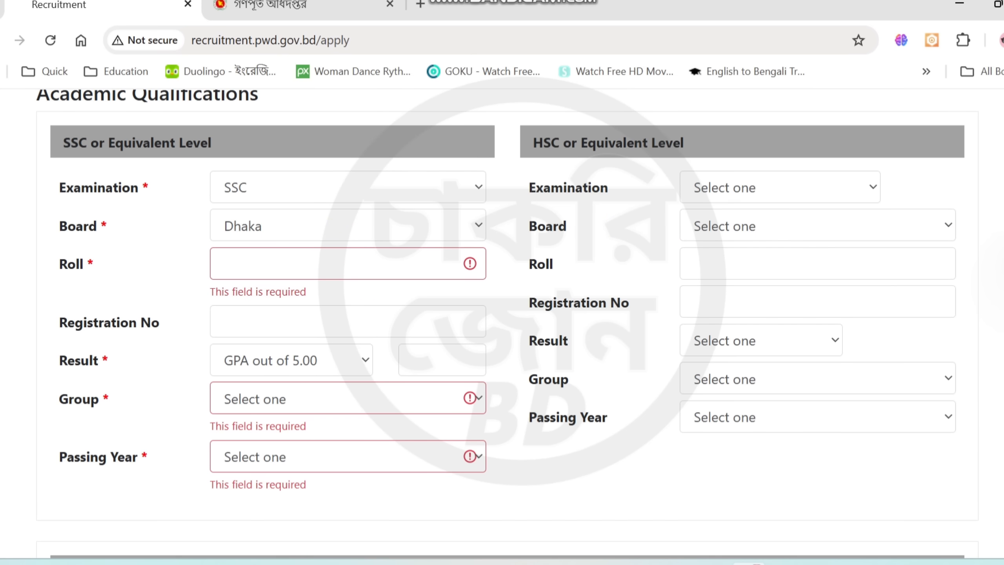
scroll(507, 326, down, 15)
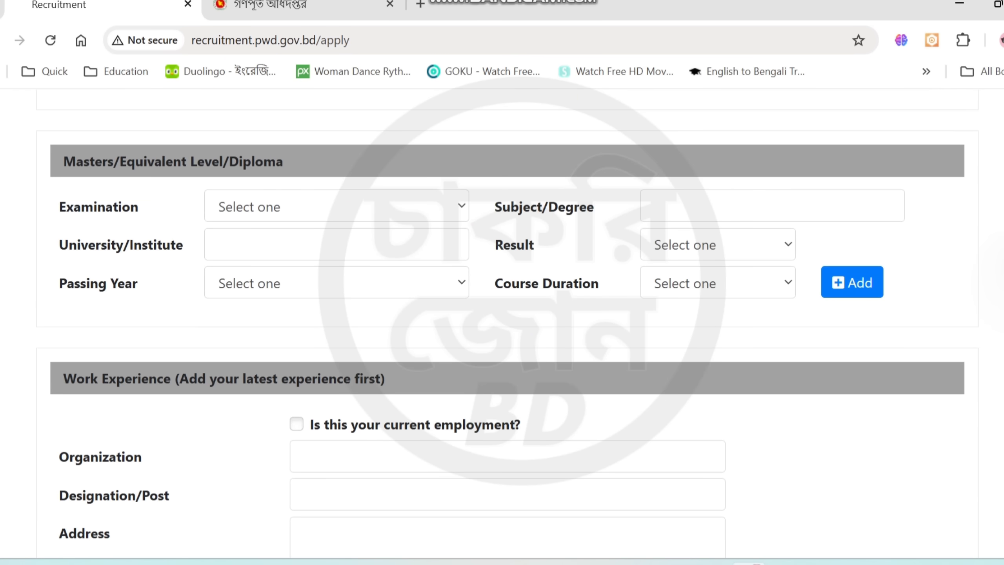
scroll(242, 285, down, 2)
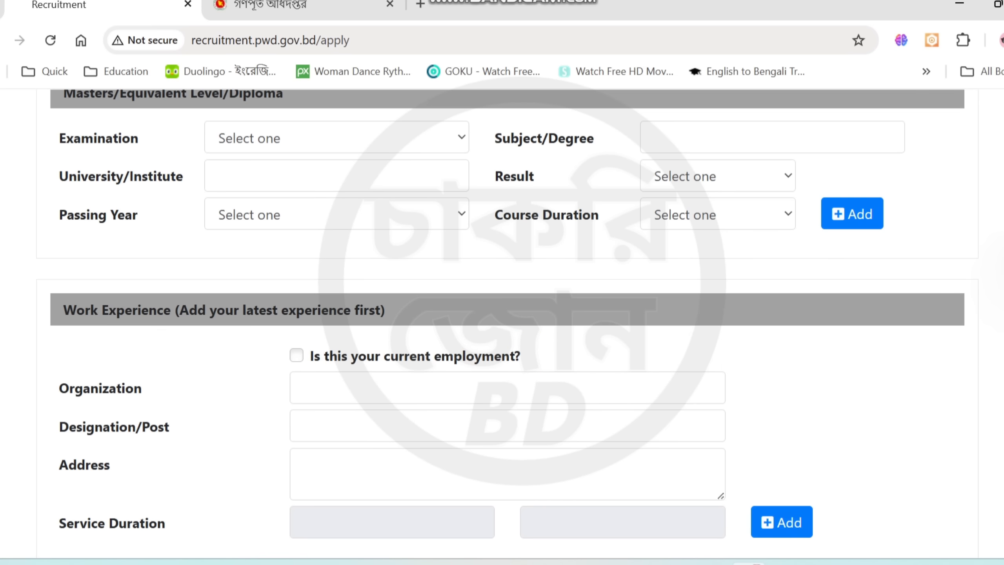
Go through the Work Experience organization and designation fields and enter "q" as the address
scroll(773, 352, down, 2)
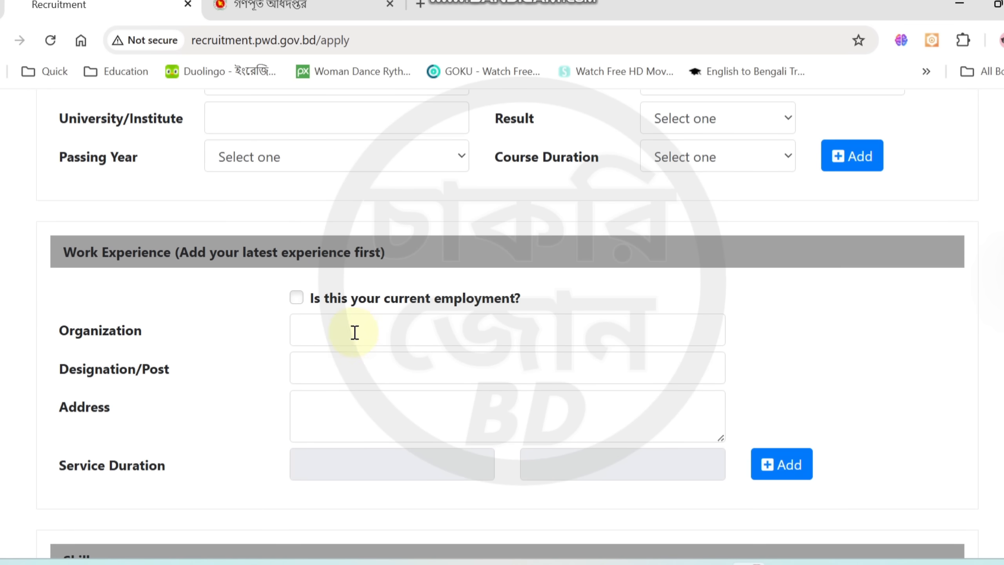
click(311, 339)
click(298, 374)
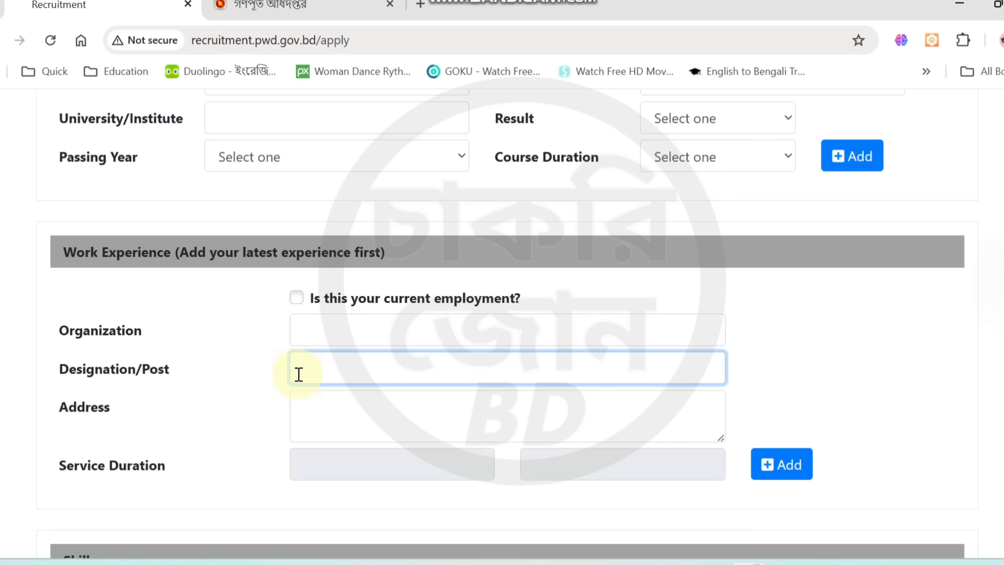
click(331, 407)
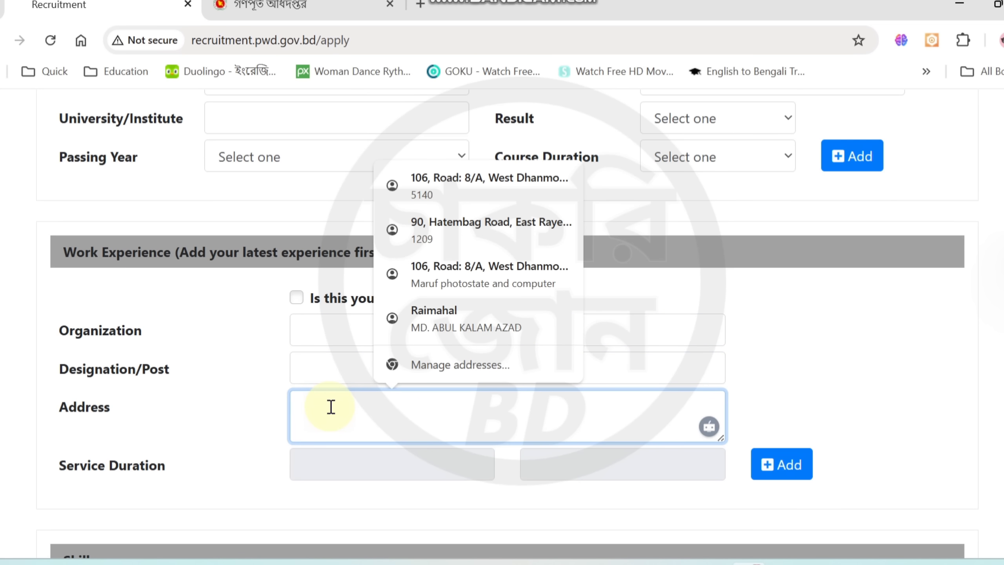
text(q)
Check both Service Duration date fields of the work experience, leaving them without a date
scroll(397, 235, down, 5)
click(396, 229)
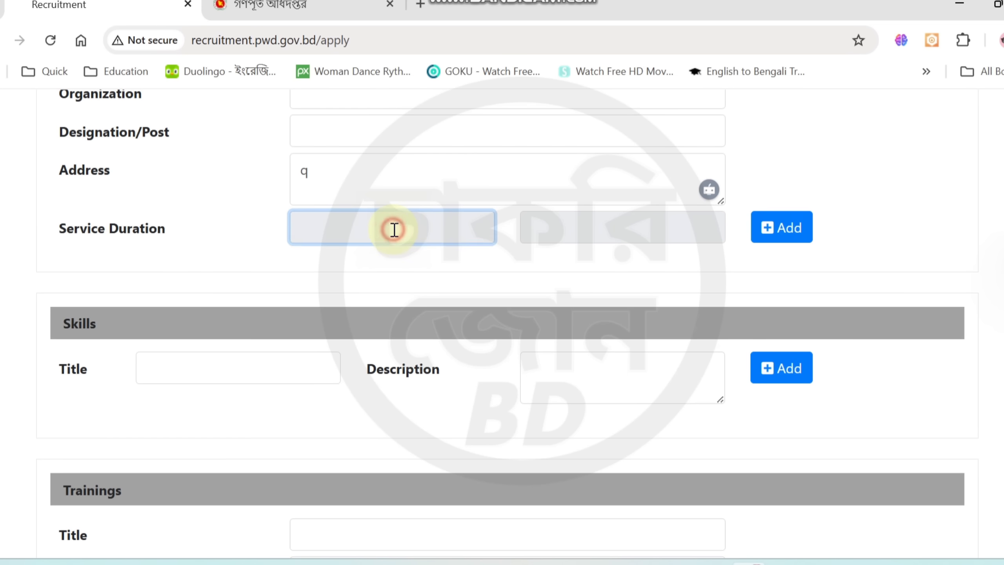
click(614, 222)
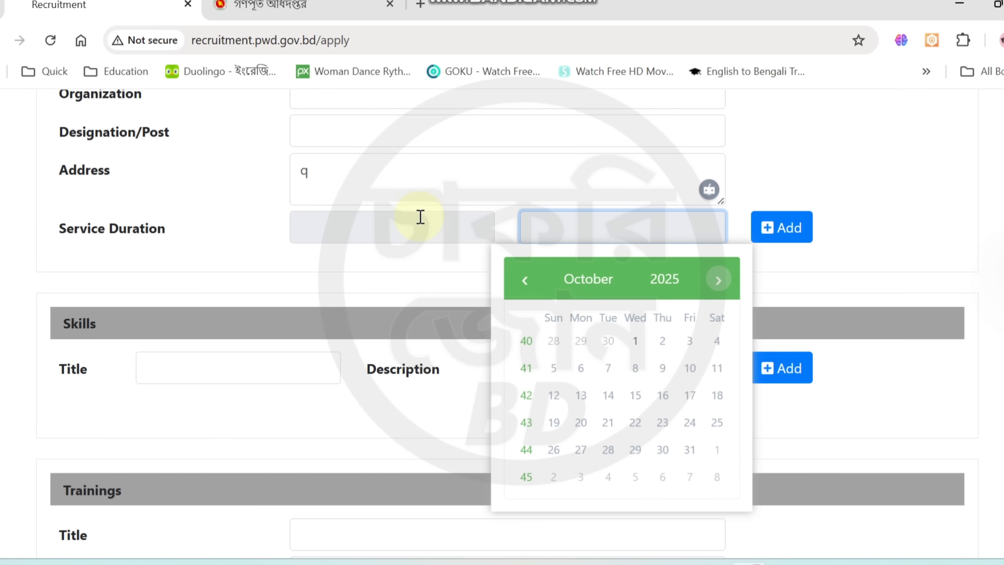
click(864, 203)
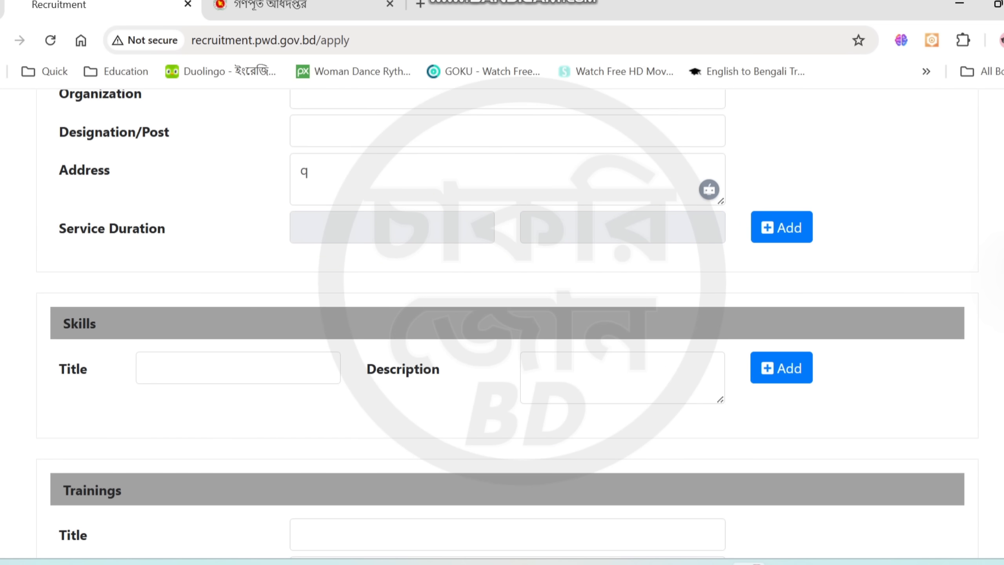
Try to add the work experience entry, declining to save the address in the browser
scroll(874, 348, up, 3)
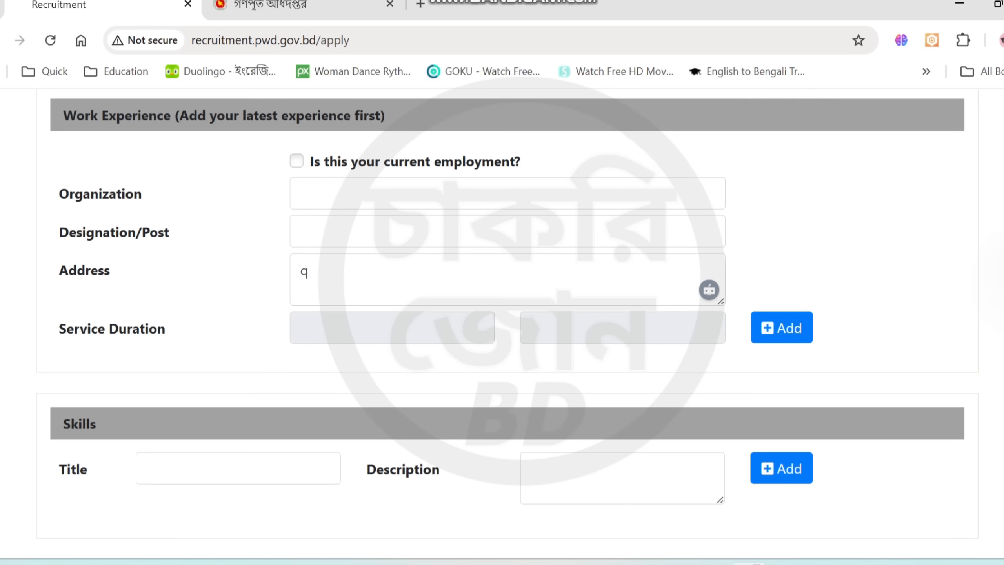
click(795, 337)
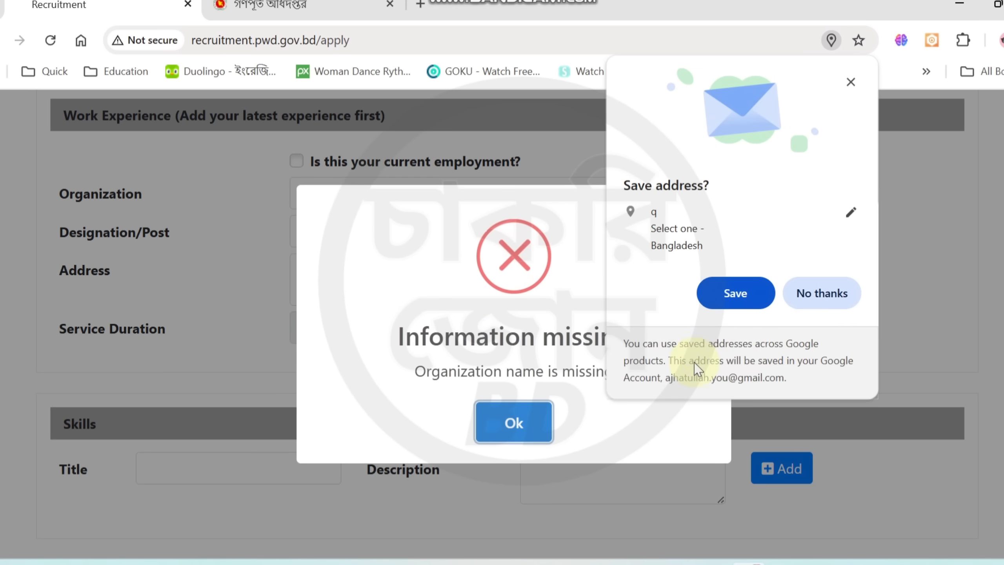
click(822, 295)
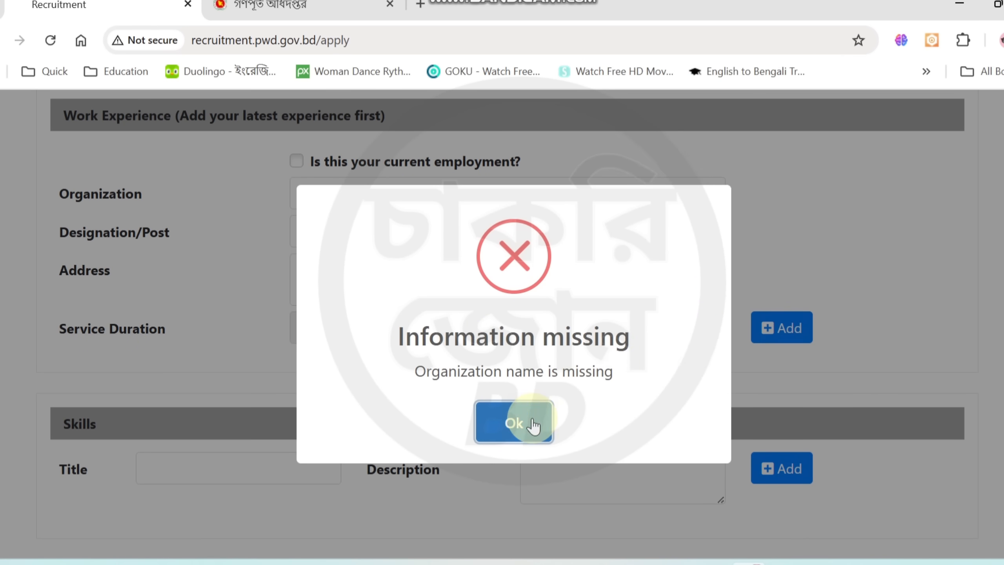
click(532, 425)
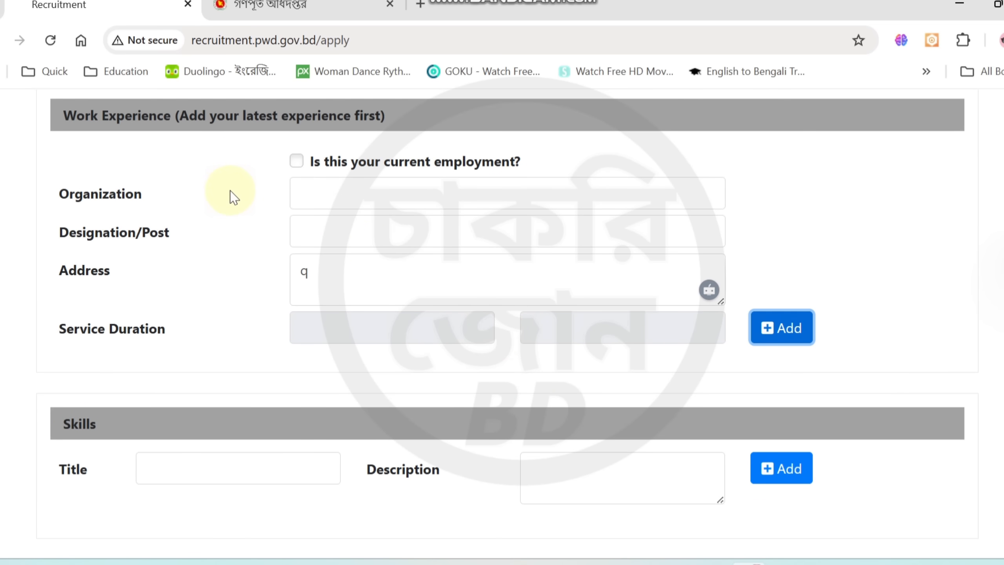
Enter "qq" as the title in the Skills section
scroll(813, 399, down, 3)
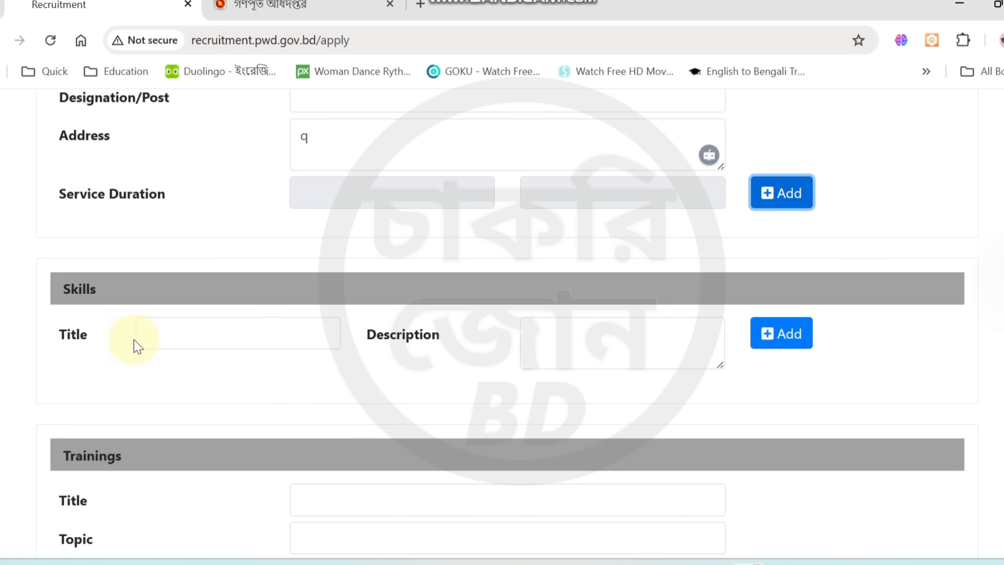
click(187, 339)
click(153, 332)
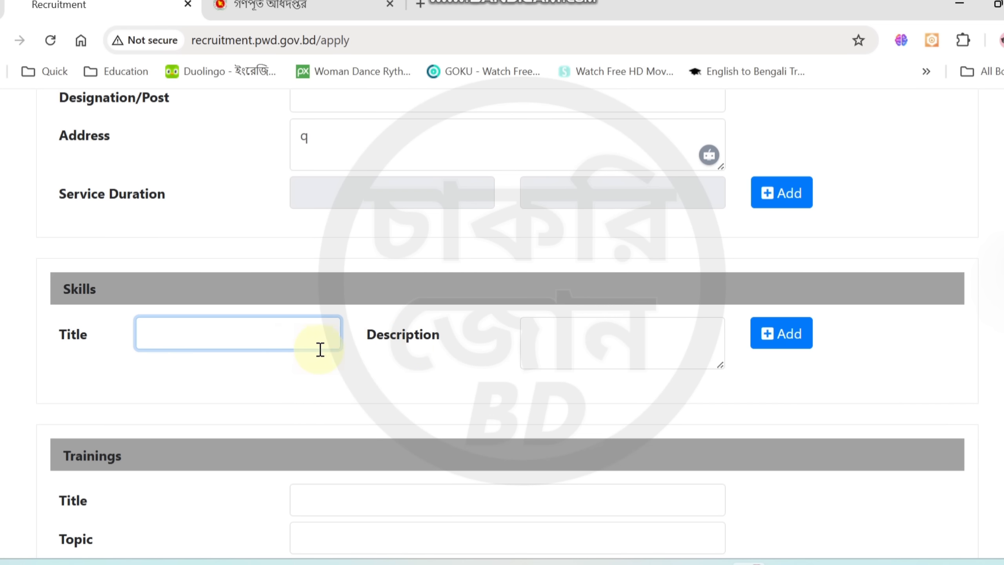
text(qq)
Go through the Trainings section's title, topic, institute and training duration fields
scroll(982, 420, down, 5)
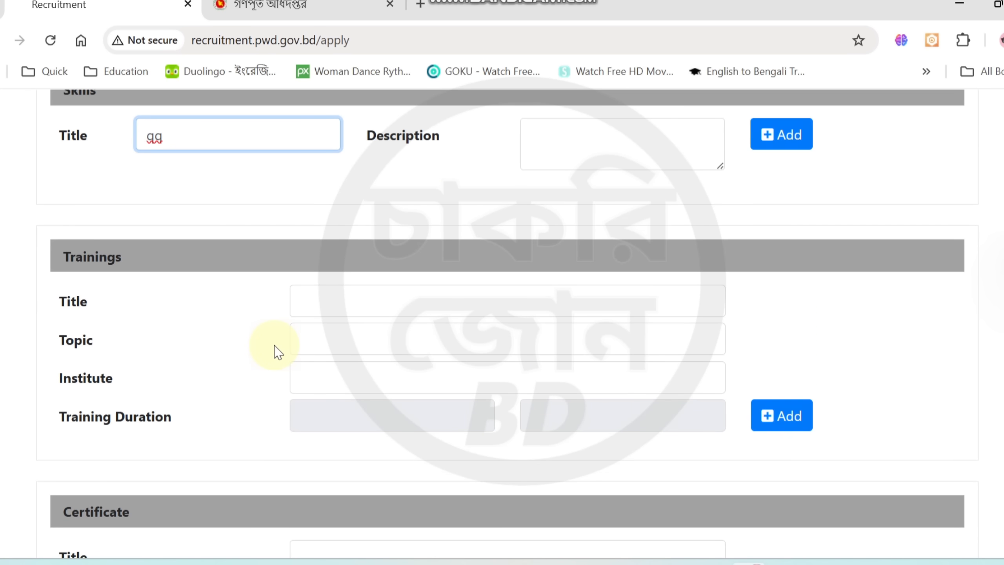
click(318, 299)
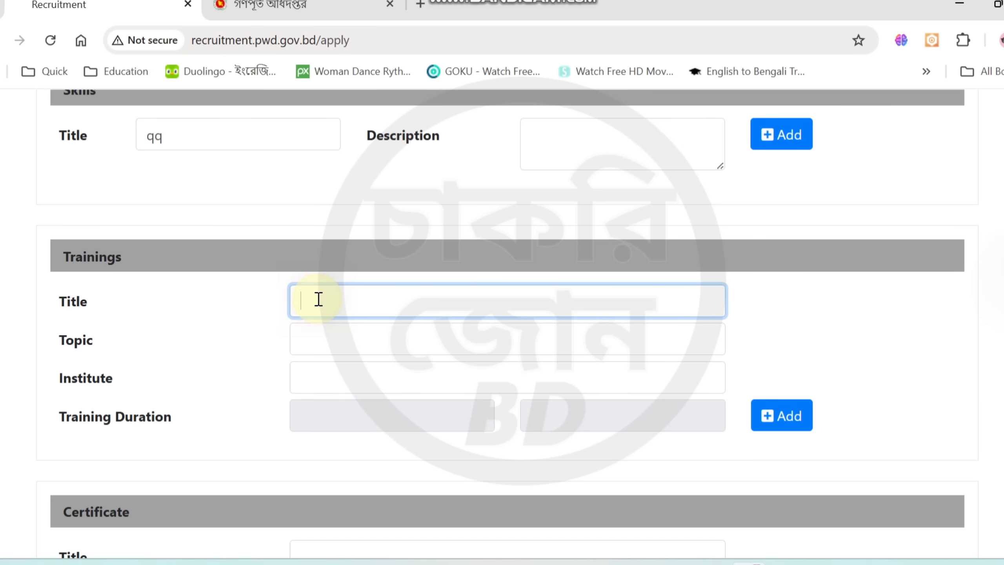
click(320, 347)
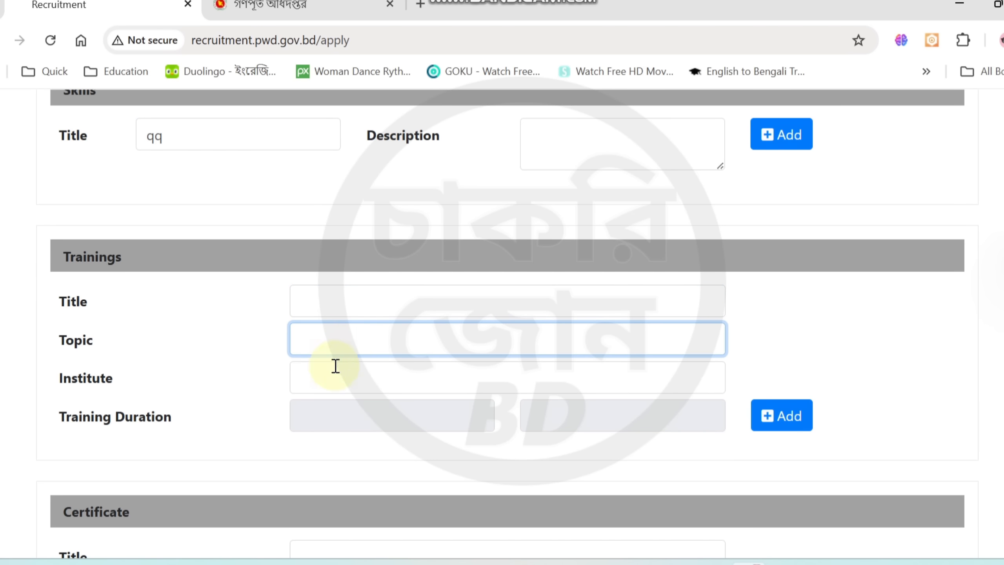
click(313, 373)
click(320, 419)
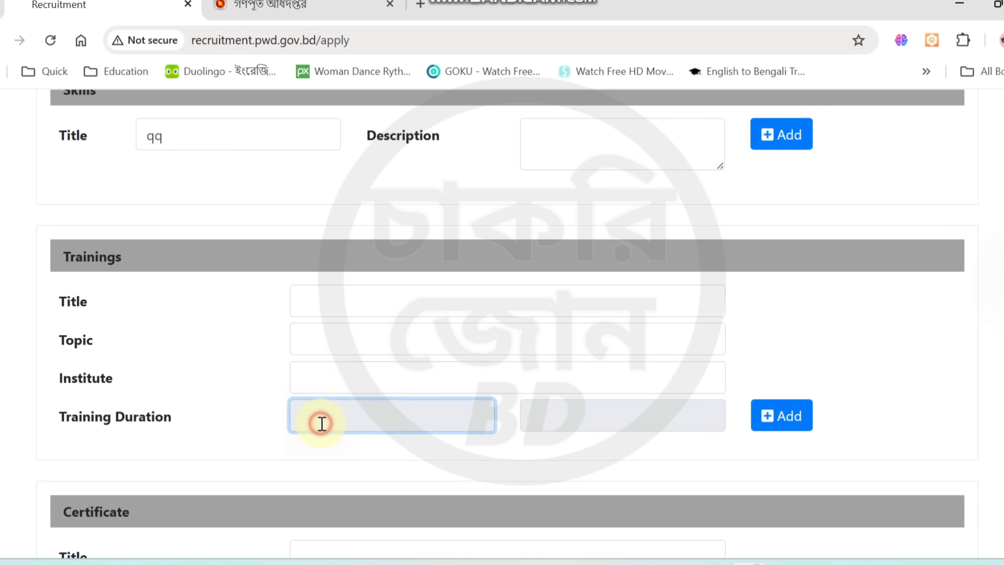
click(511, 411)
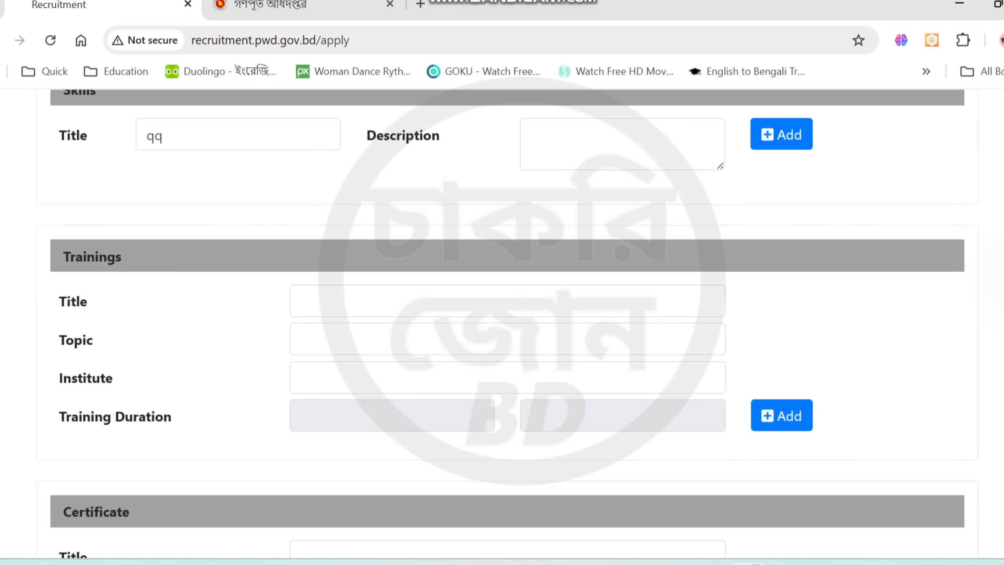
Examine the Certificate section's fields, including its date, and return to the Academic Qualifications section
scroll(507, 324, down, 6)
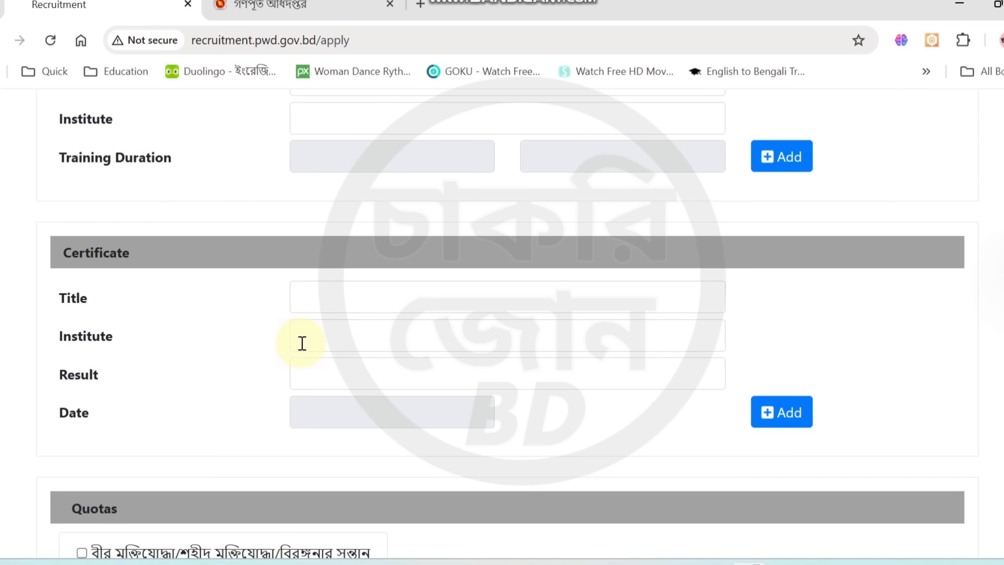
click(351, 421)
click(509, 414)
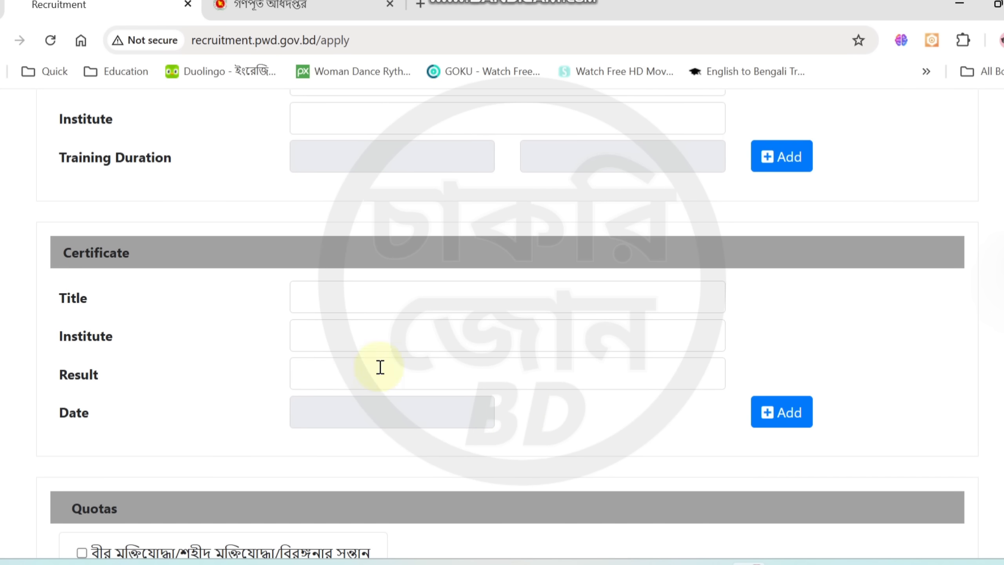
scroll(507, 324, up, 15)
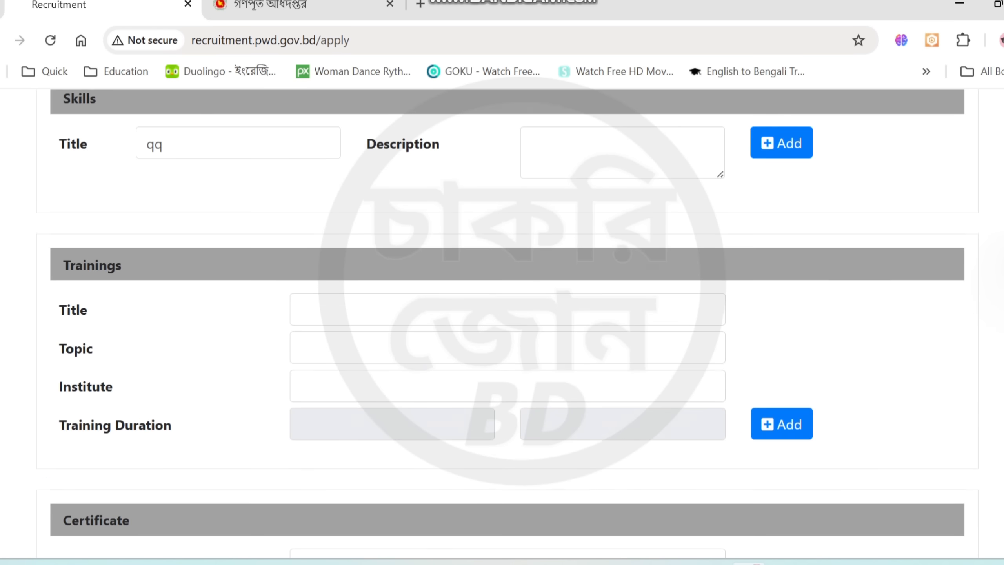
scroll(507, 324, up, 12)
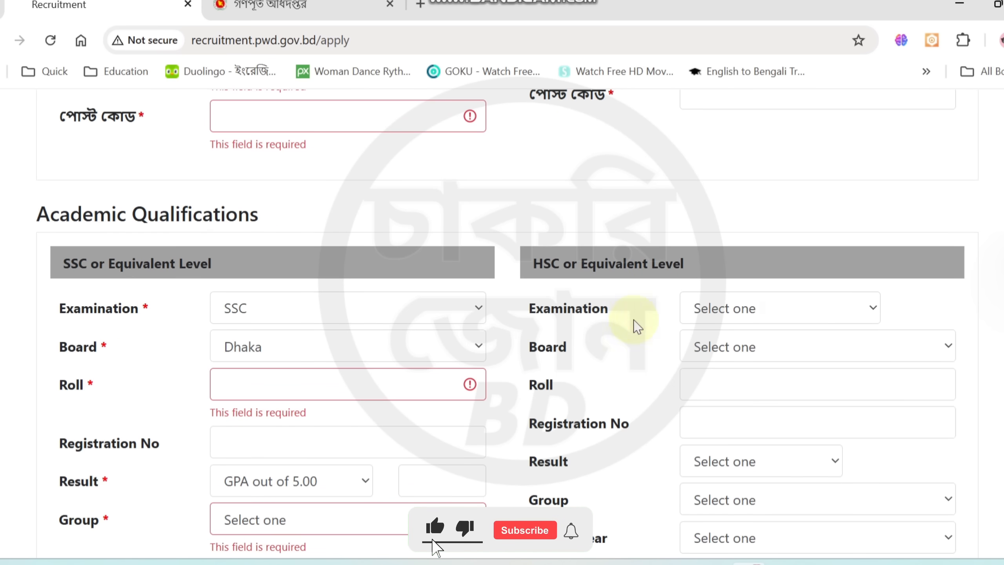
Go through the Quotas section, leaving every quota unselected, and proceed to the Document Upload stage
scroll(507, 324, down, 15)
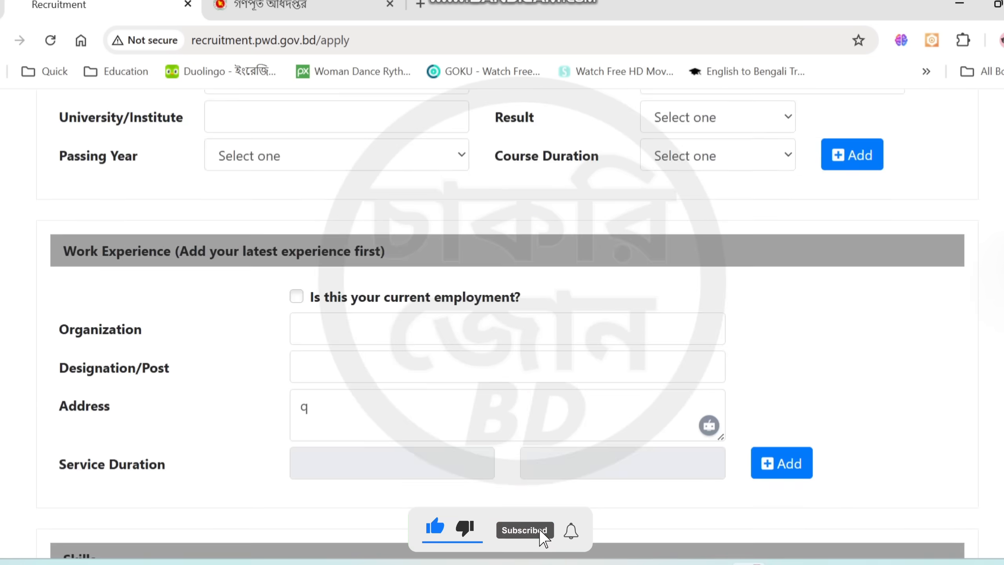
scroll(580, 538, down, 3)
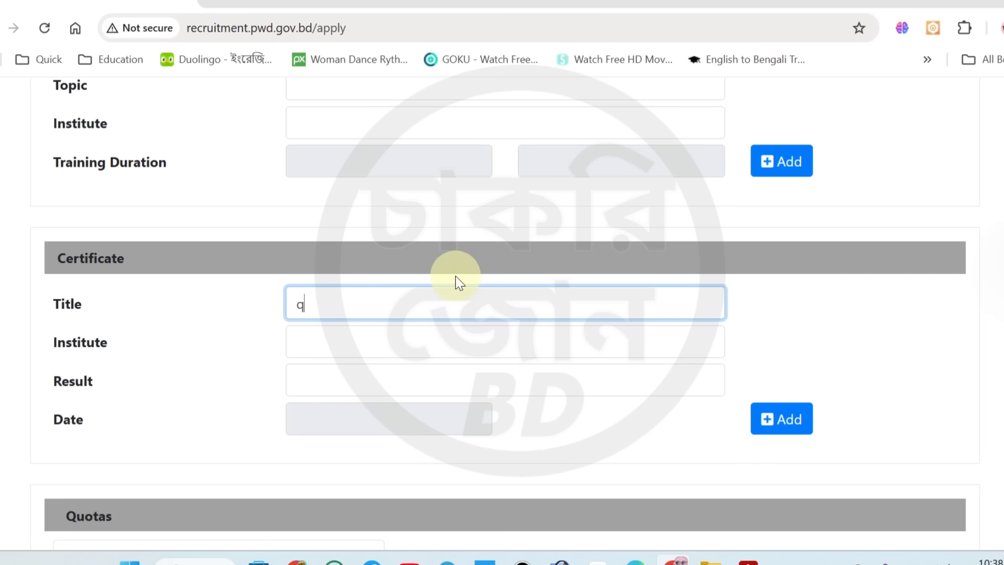
scroll(401, 311, down, 8)
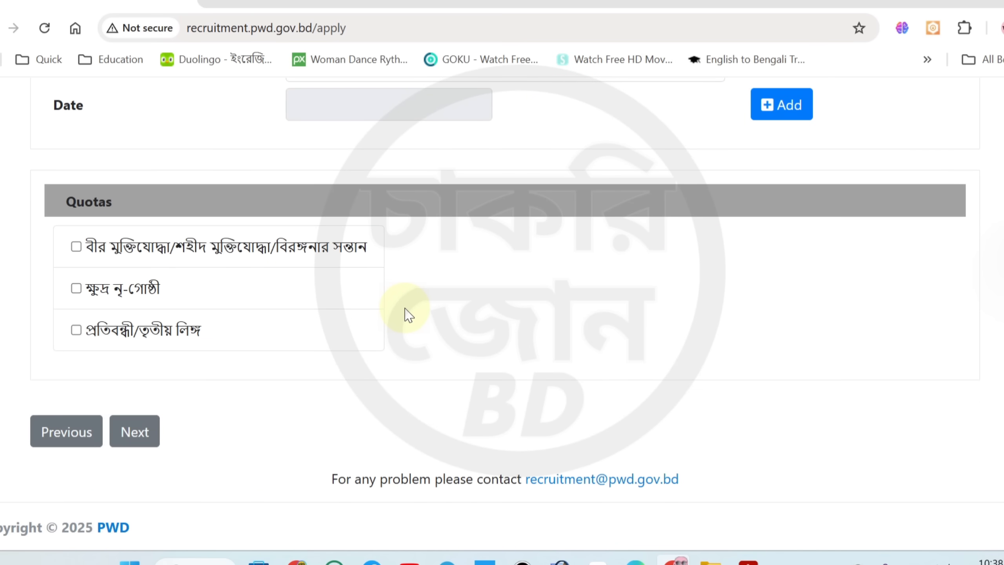
click(135, 439)
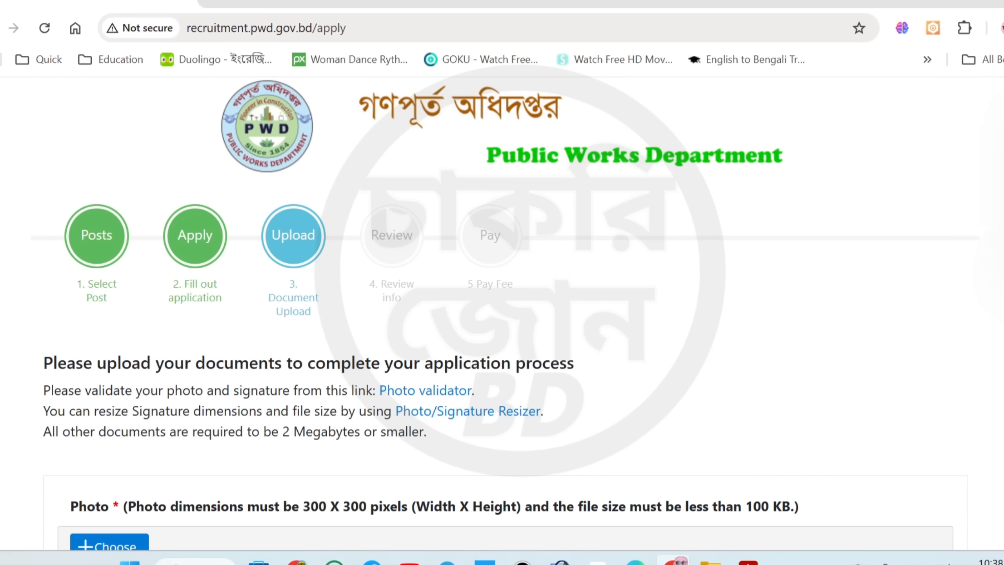
Examine the photo and signature requirements, look over the linked Photo/Signature Resizer site, and return to the upload page
scroll(735, 396, down, 3)
scroll(504, 314, down, 3)
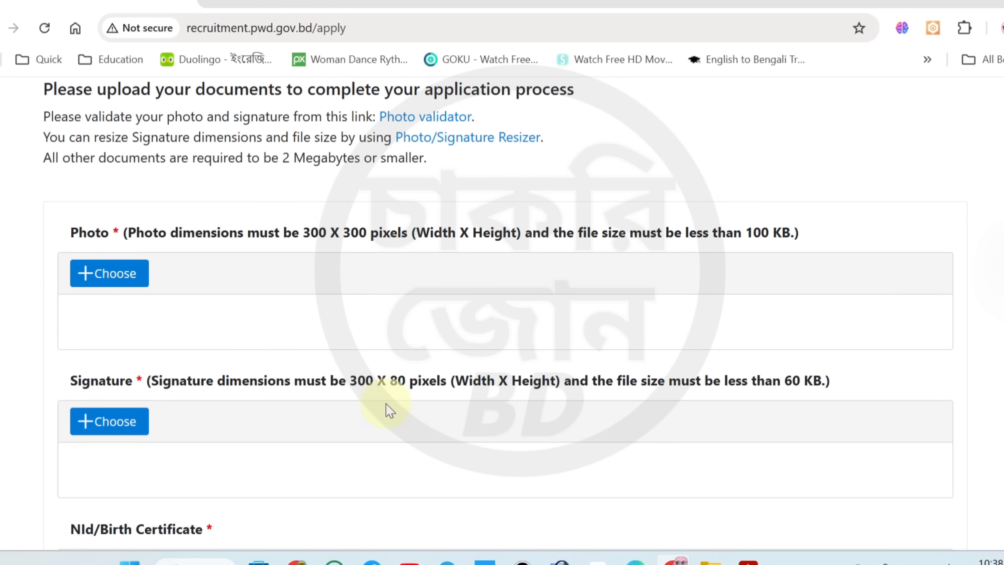
scroll(505, 317, up, 1)
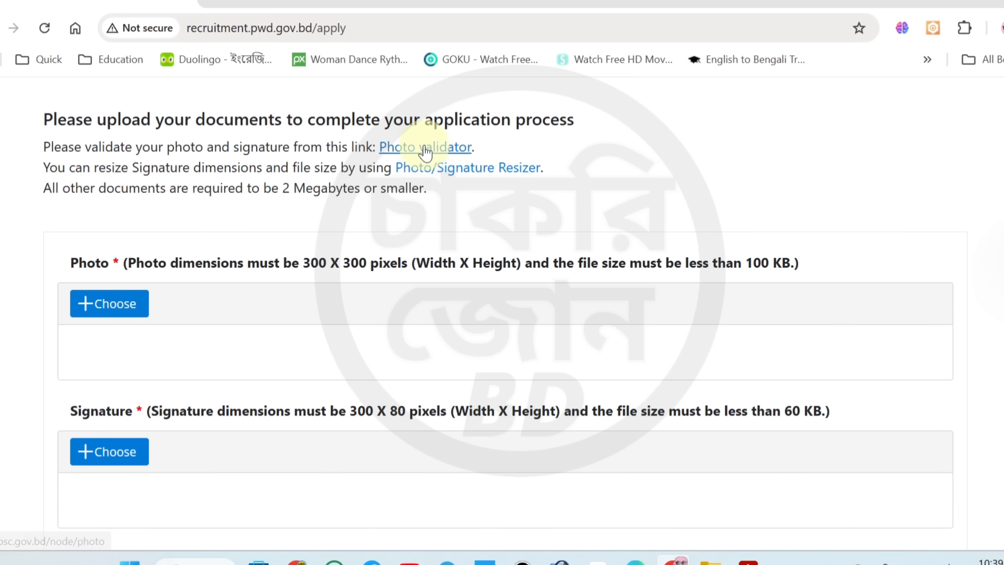
click(448, 171)
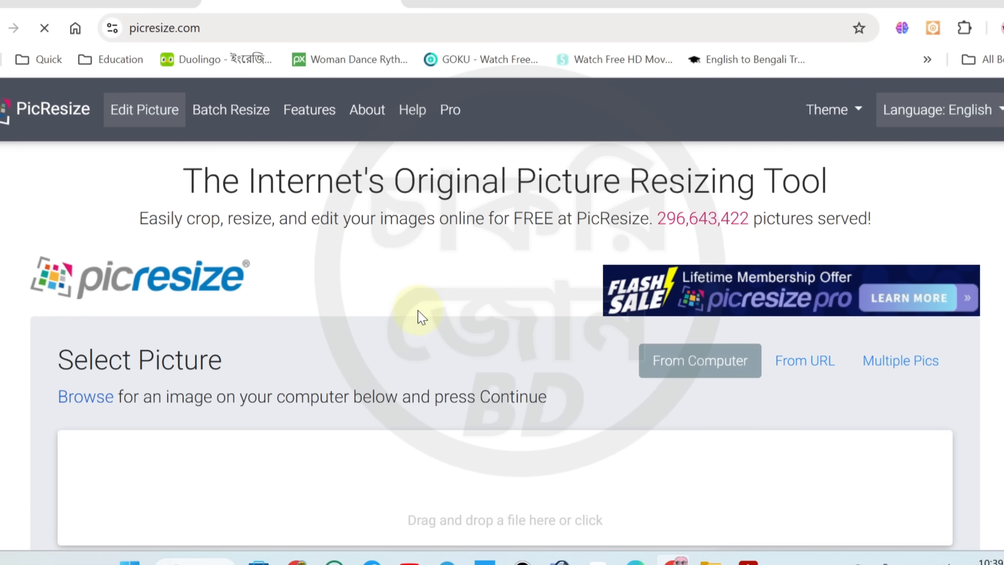
scroll(327, 303, down, 6)
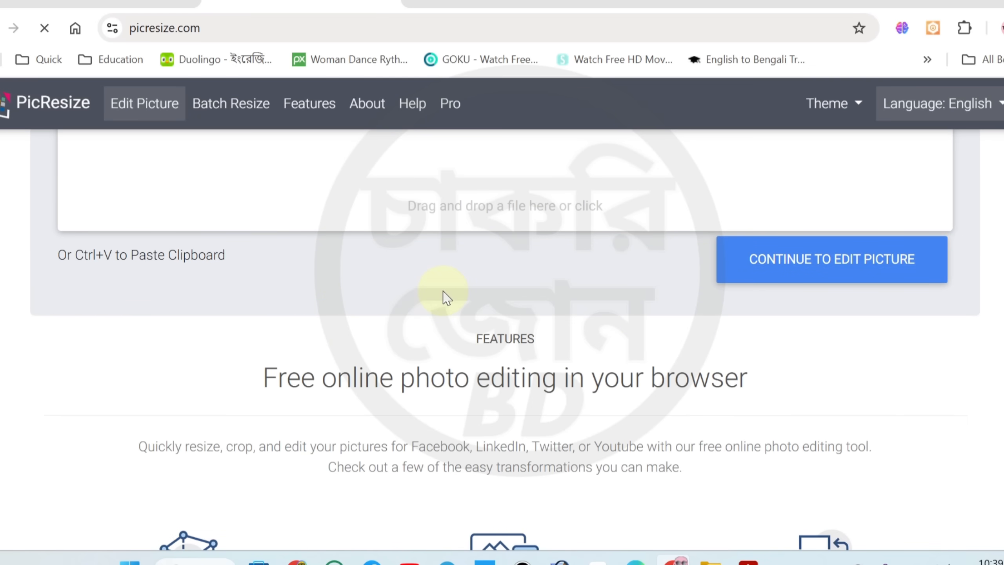
scroll(448, 296, up, 6)
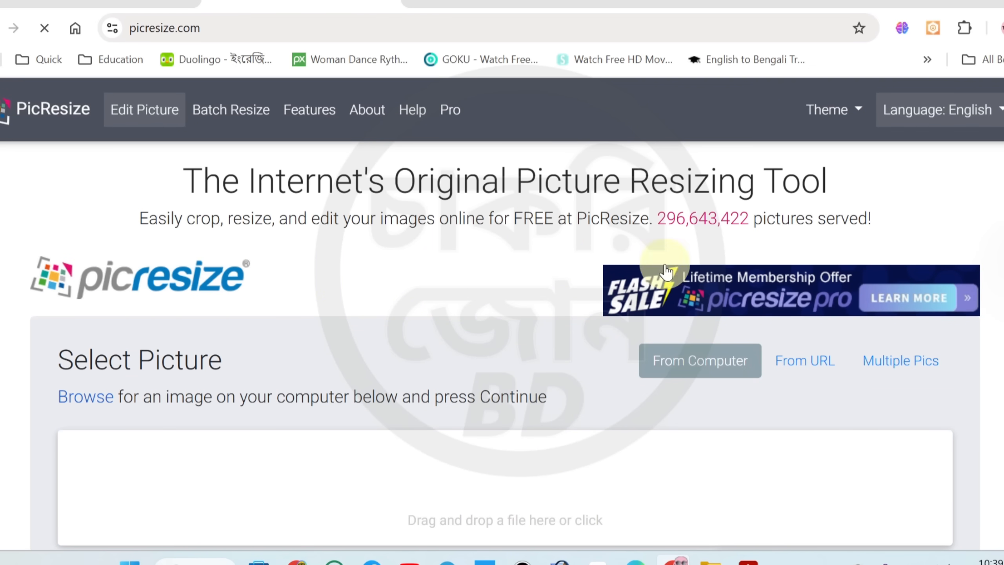
click(79, 4)
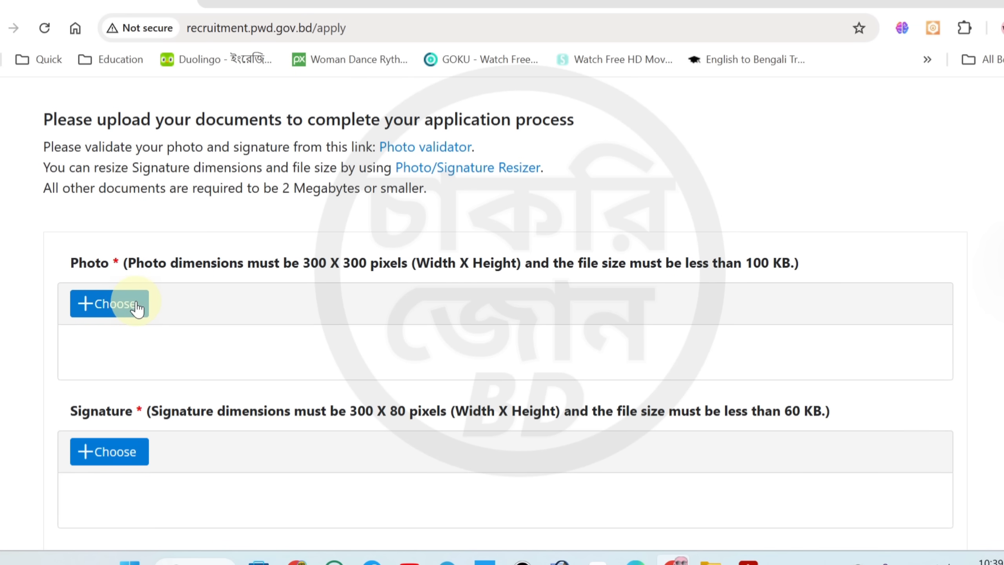
Upload 300 New.jpg as the applicant's photo and sig.jpg as the signature
click(115, 314)
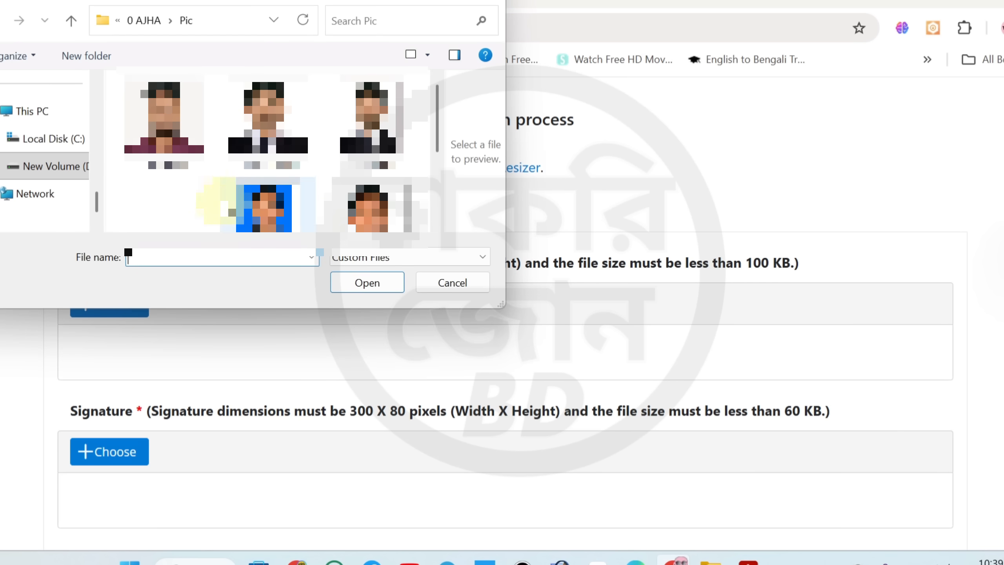
double_click(164, 124)
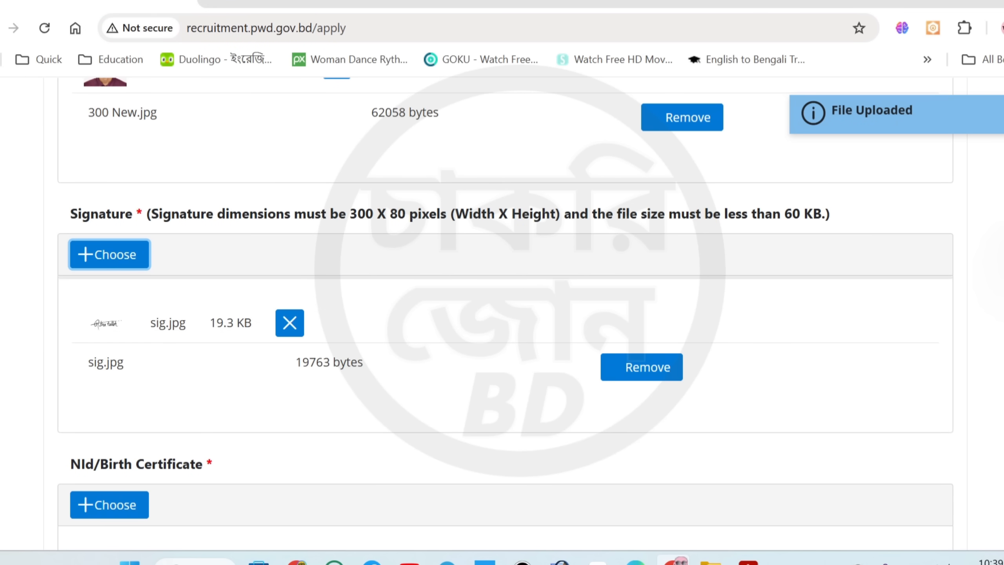
Upload Nid ATA.jpg as the NId/Birth Certificate document
scroll(505, 302, down, 5)
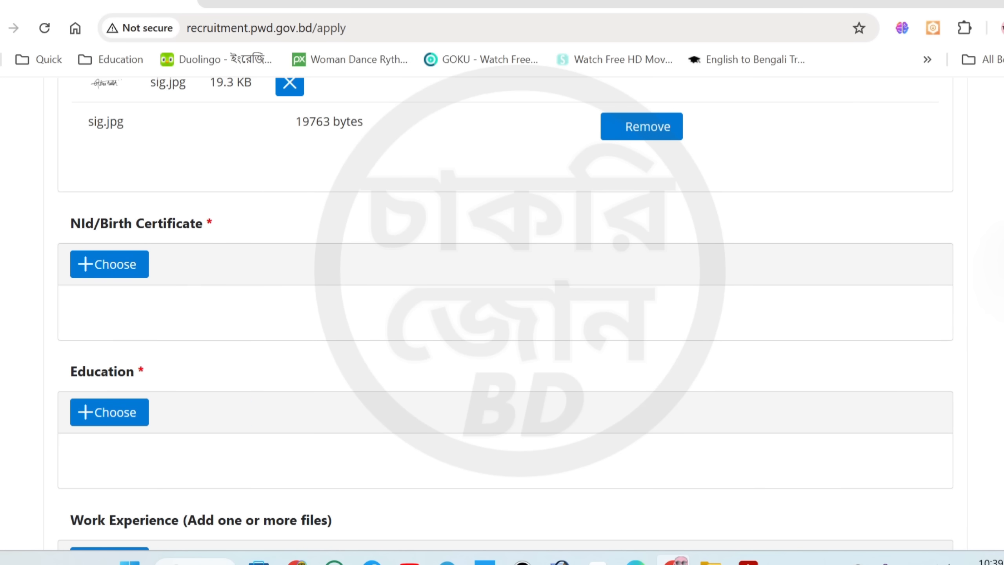
scroll(900, 286, down, 2)
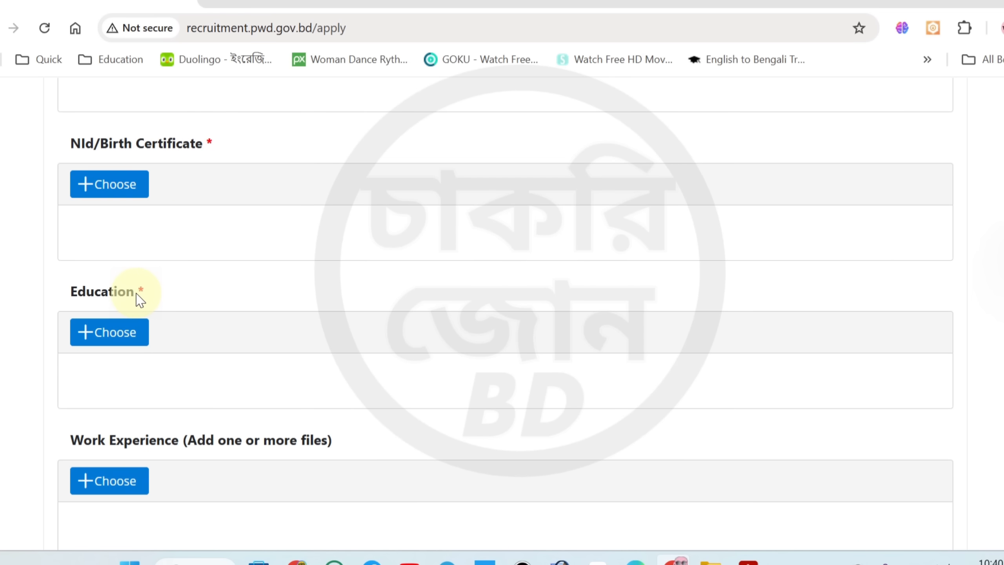
scroll(247, 318, down, 5)
scroll(252, 319, up, 5)
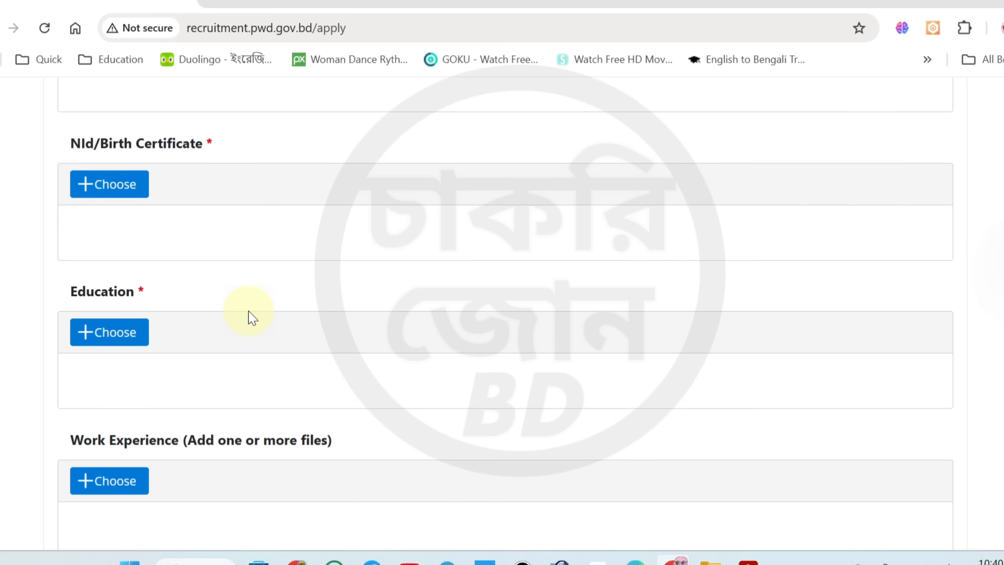
click(134, 174)
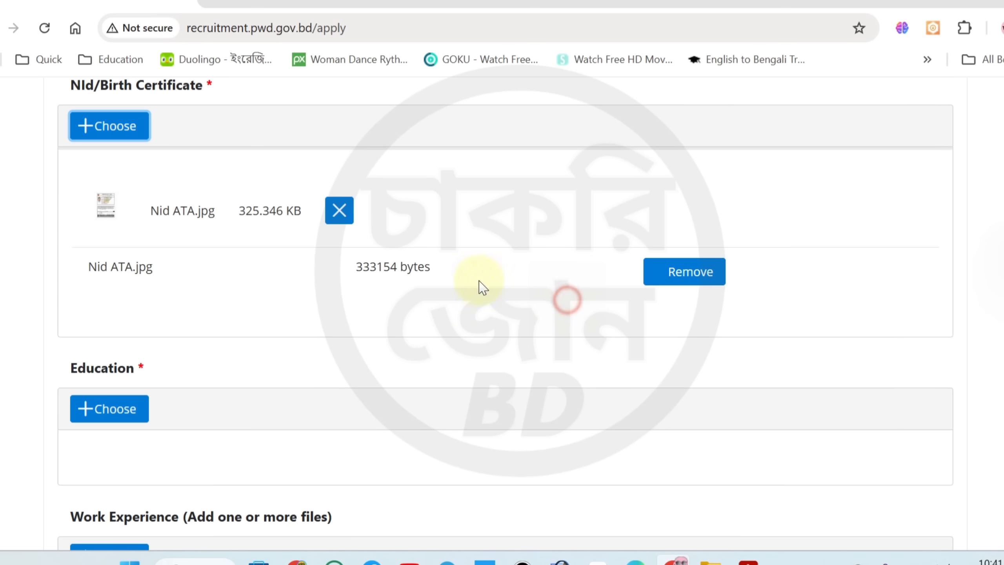
click(109, 409)
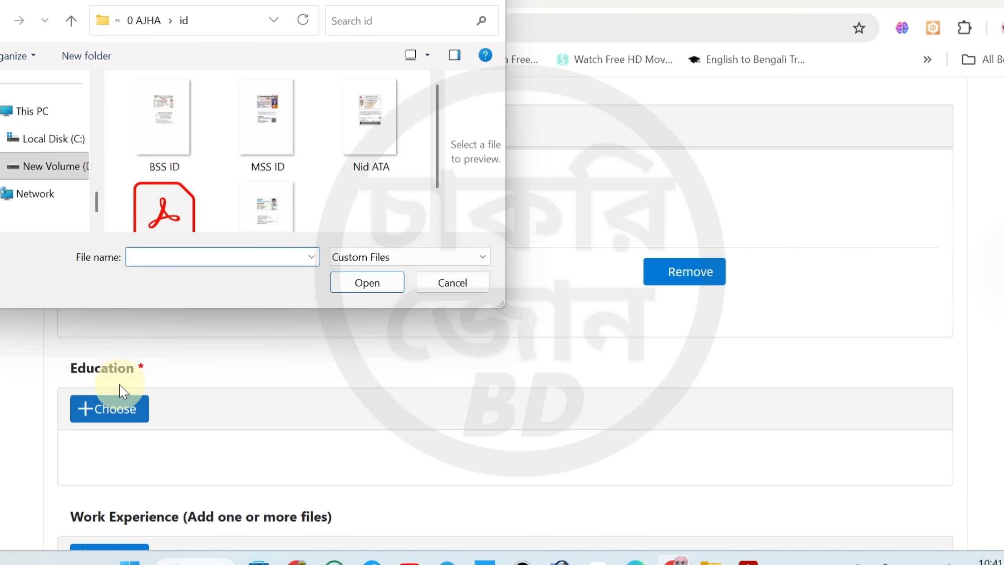
click(152, 20)
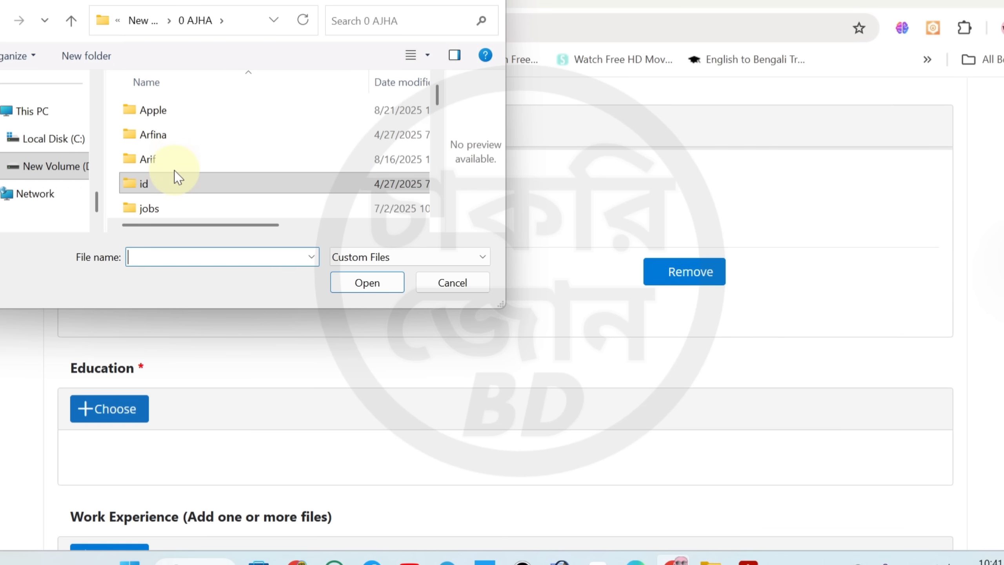
click(471, 283)
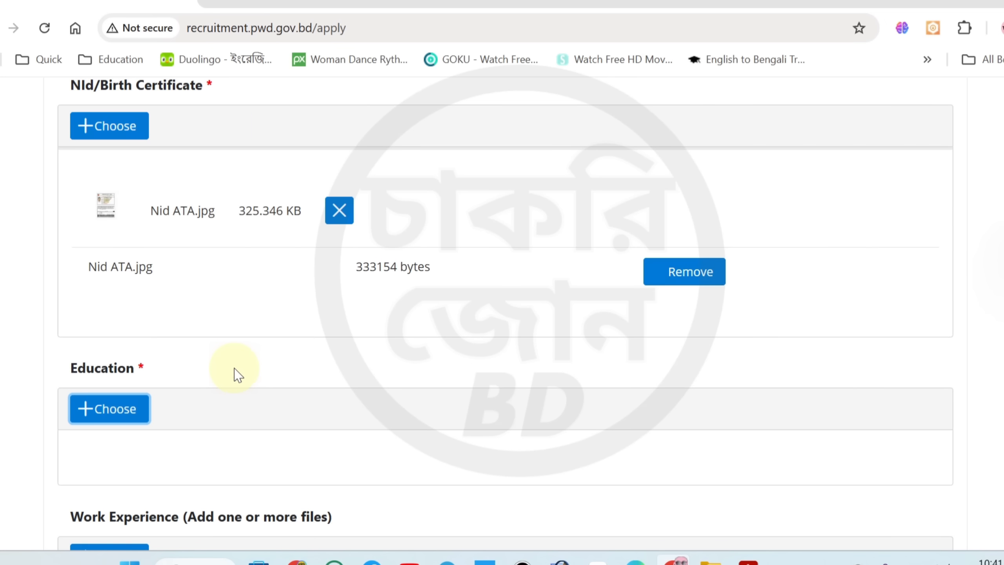
Search Google for "i love pdf" and open iLovePDF's JPG to PDF converter
scroll(235, 310, down, 2)
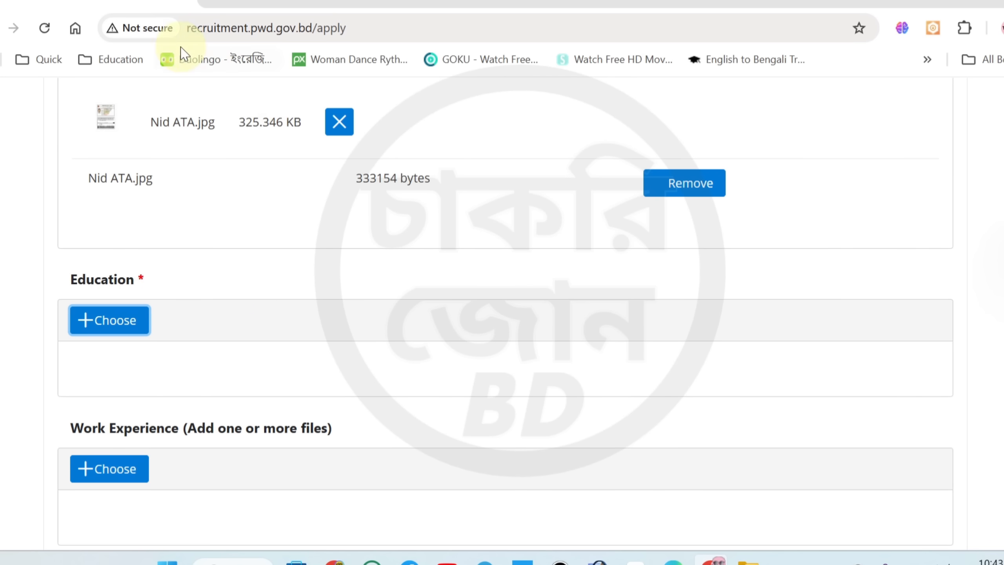
click(677, 2)
click(247, 118)
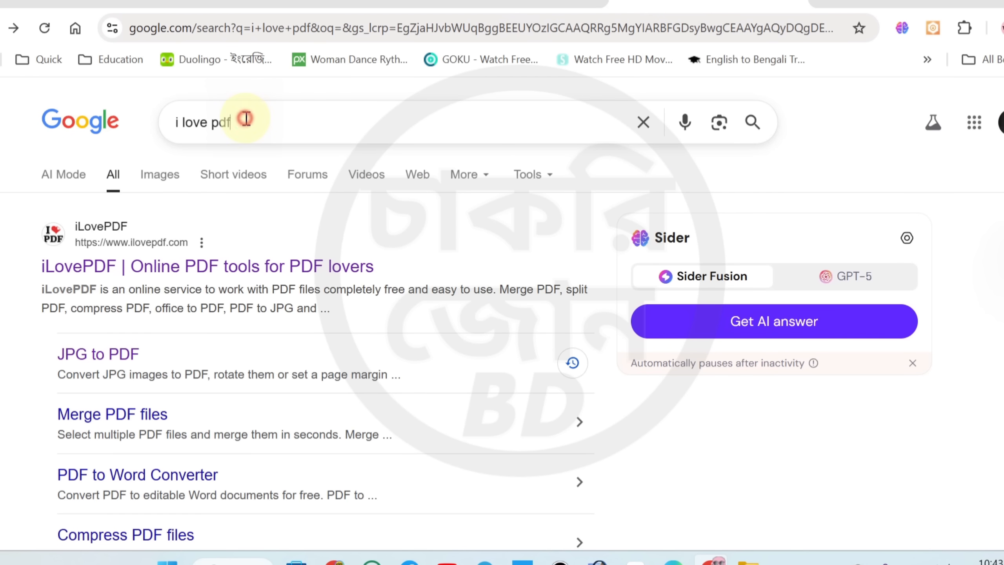
drag(262, 130, 178, 122)
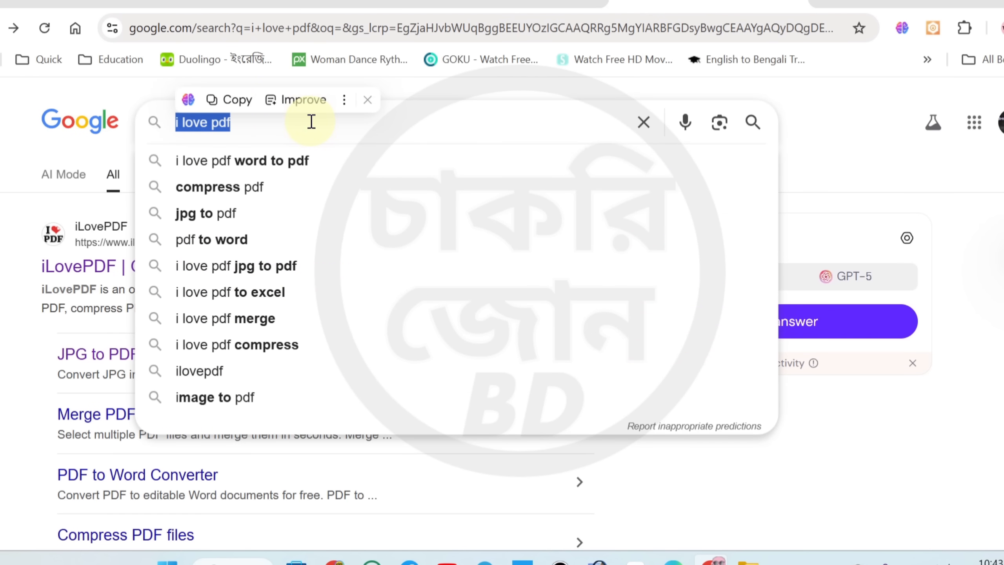
key(Return)
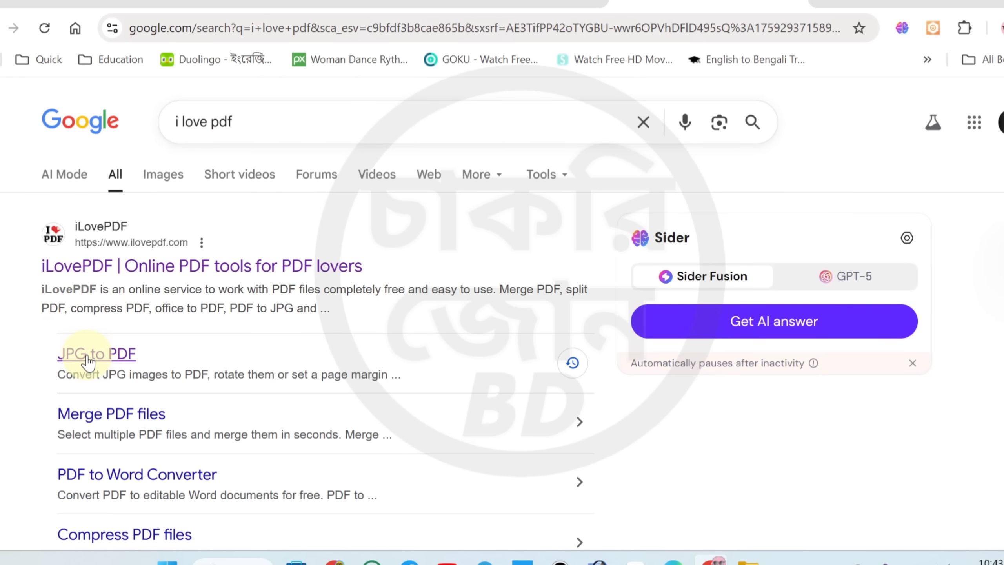
click(81, 362)
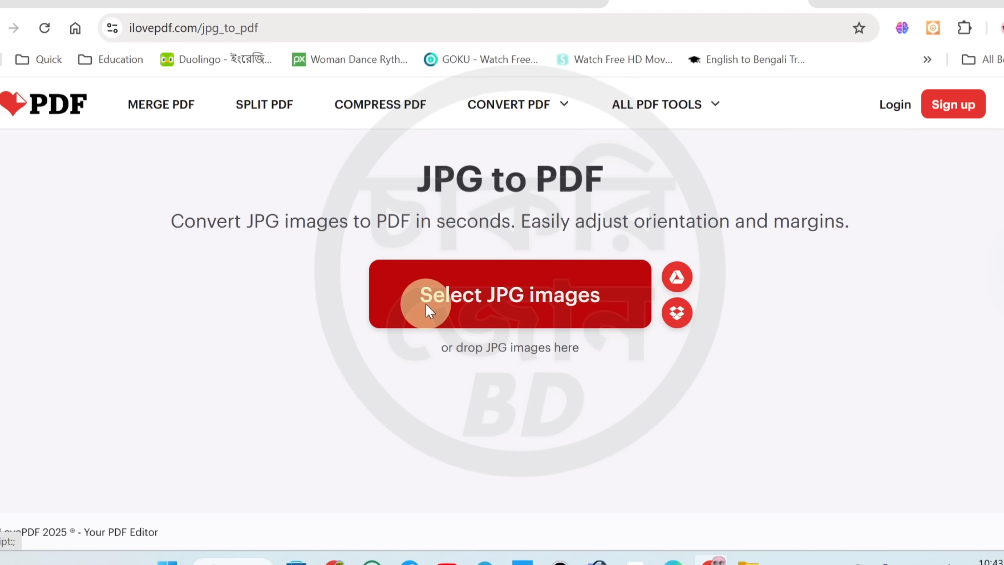
Add SSC Cer.jpg and HSC certificate.jpg to the JPG to PDF converter, placing the SSC certificate first
click(468, 313)
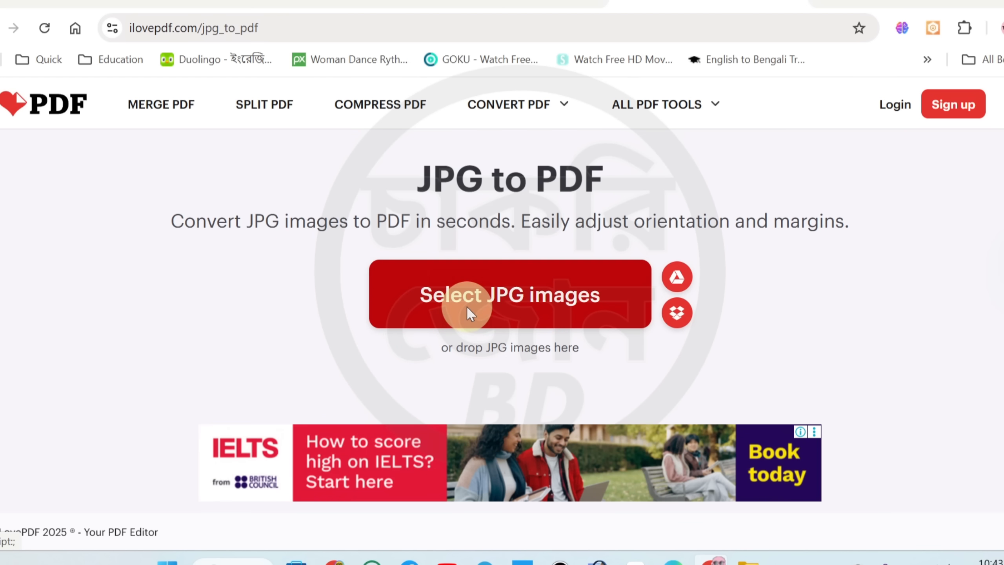
drag(439, 127, 435, 153)
click(404, 164)
ctrl+click(295, 223)
click(367, 283)
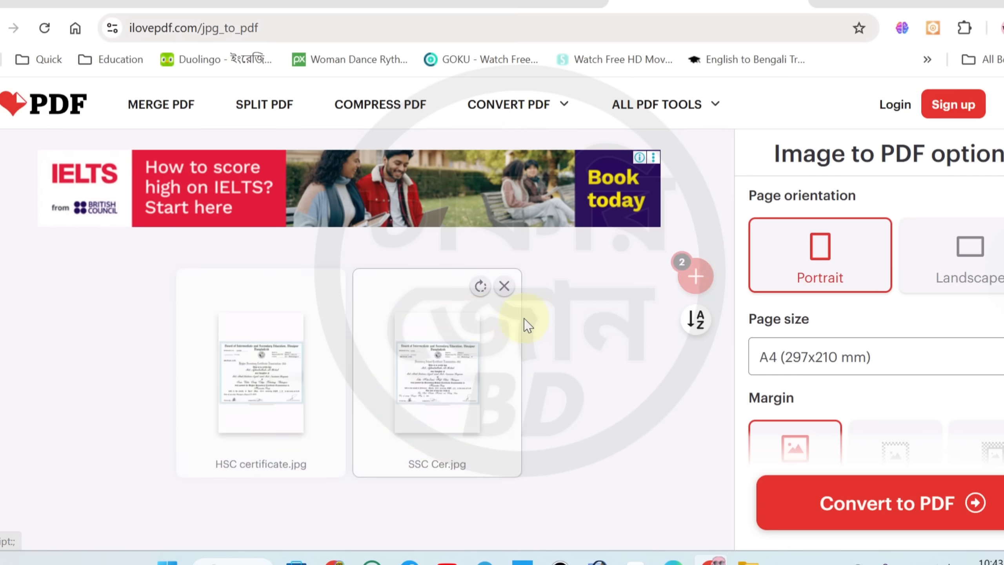
drag(406, 379, 245, 378)
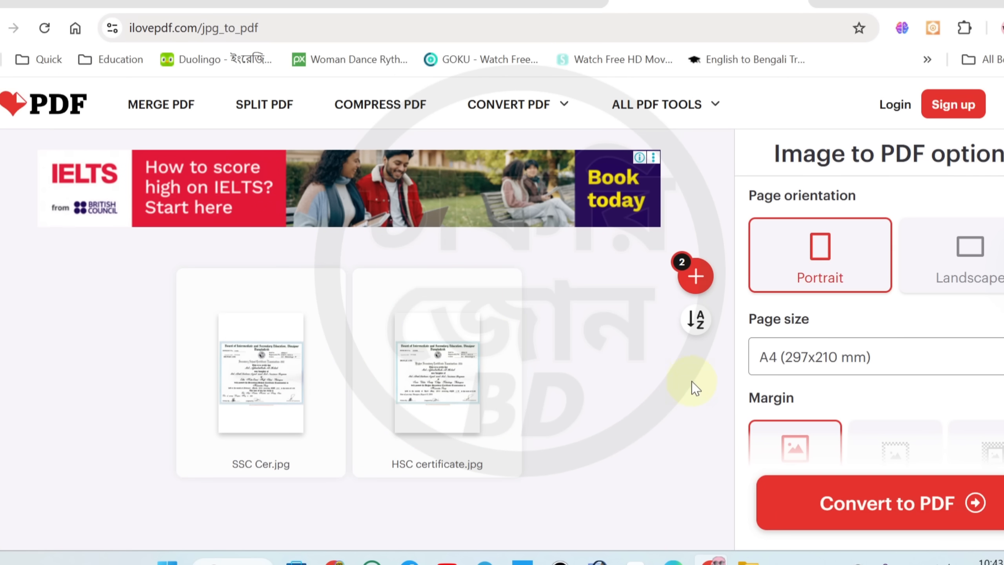
Convert both certificate images into one merged PDF and save it to the Desktop as SSC Cer
scroll(760, 348, down, 3)
scroll(853, 281, up, 3)
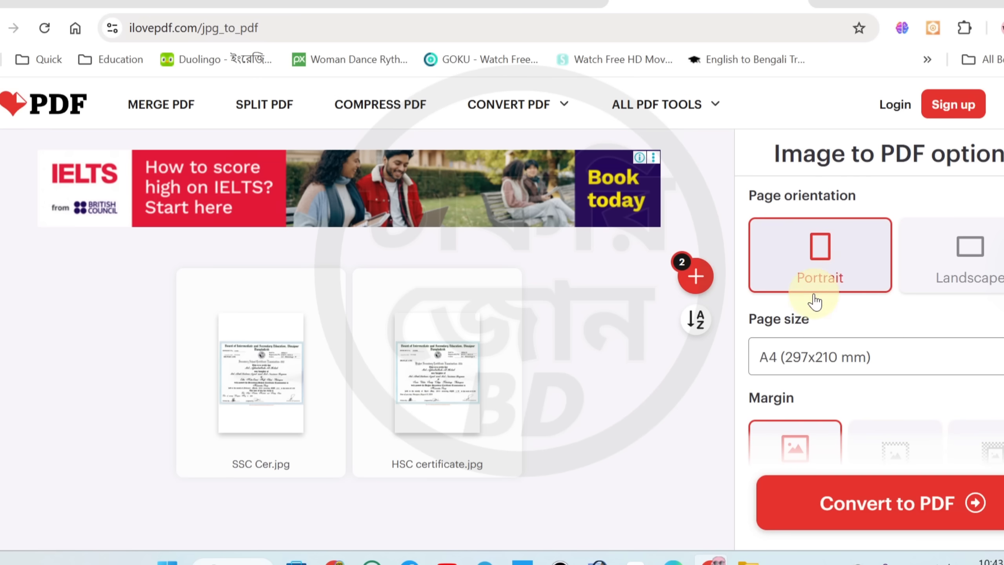
scroll(814, 344, down, 3)
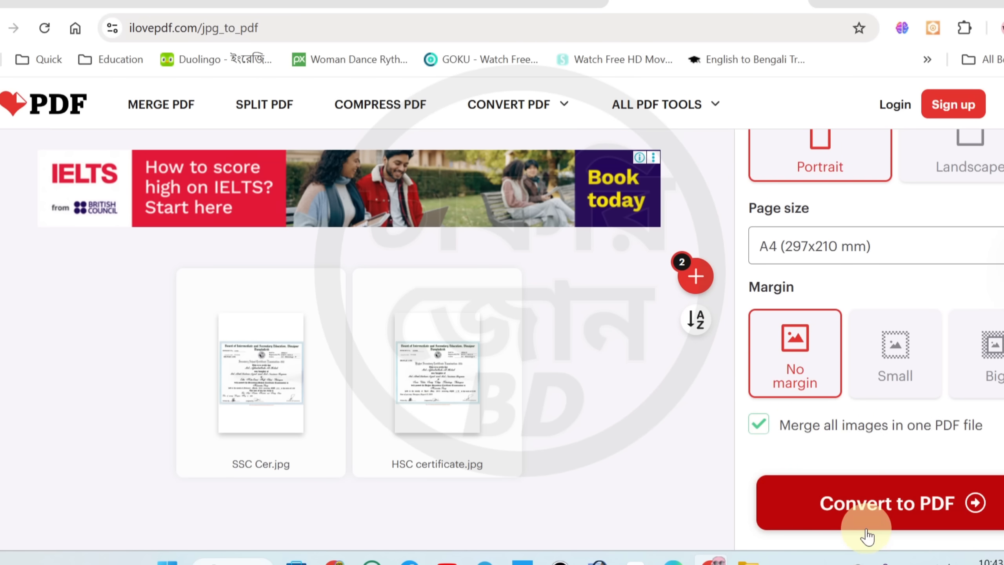
click(904, 519)
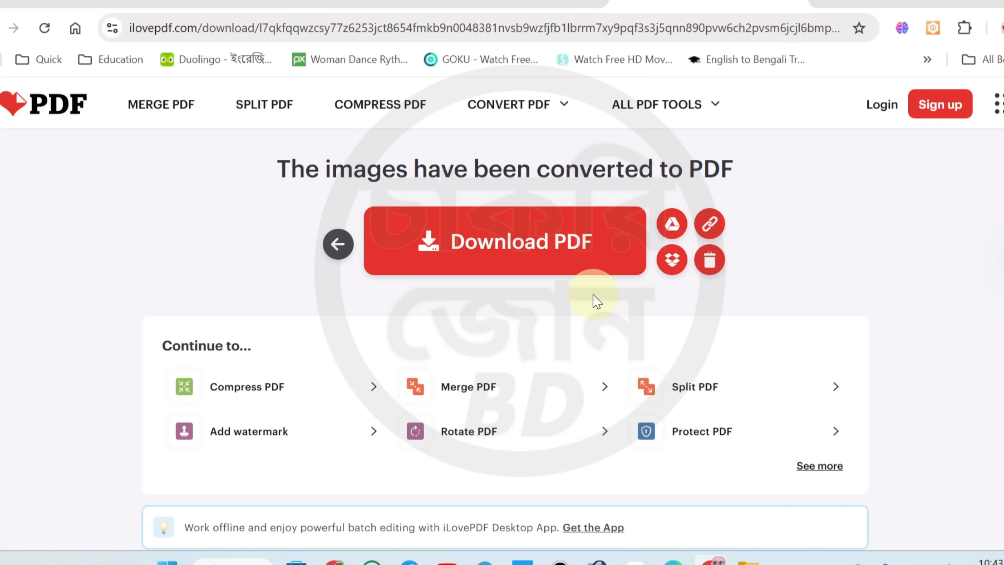
click(490, 246)
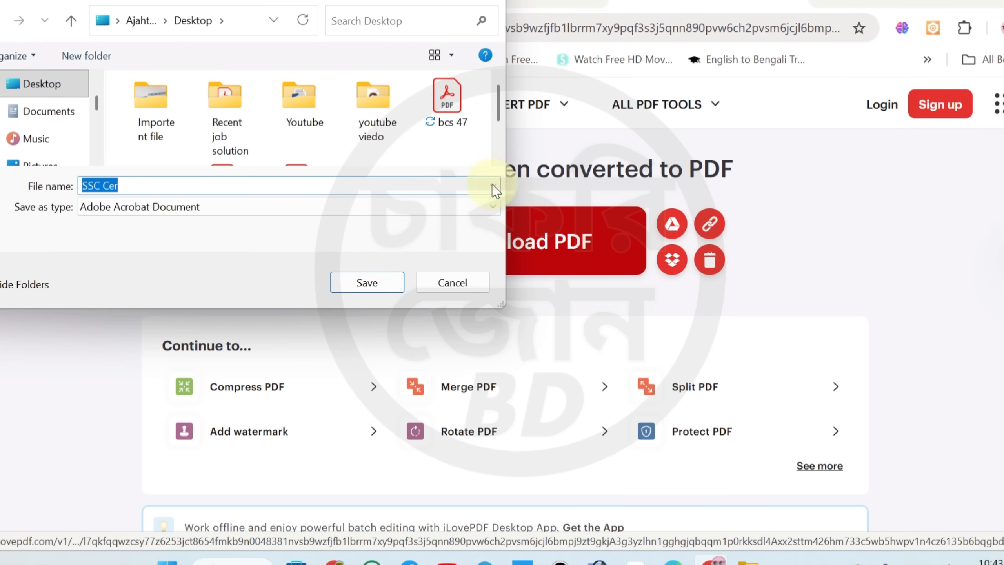
click(355, 282)
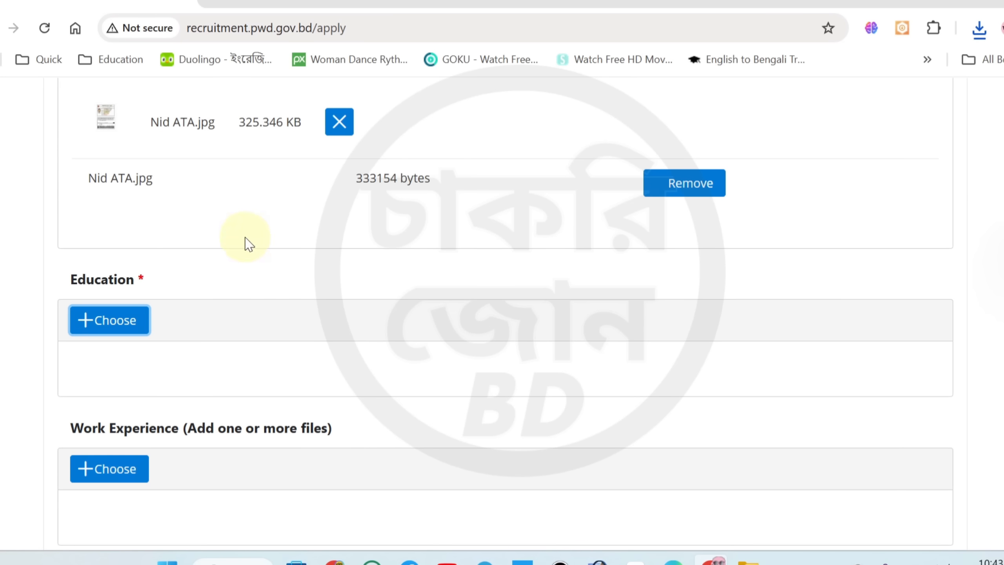
Upload SSC Cer.pdf from the Desktop as the Education document
click(128, 318)
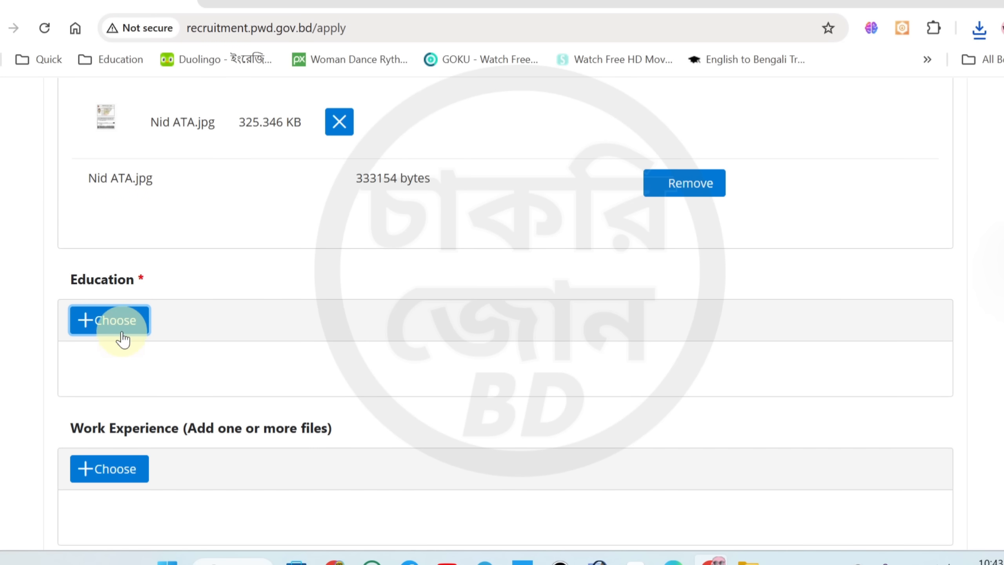
click(48, 109)
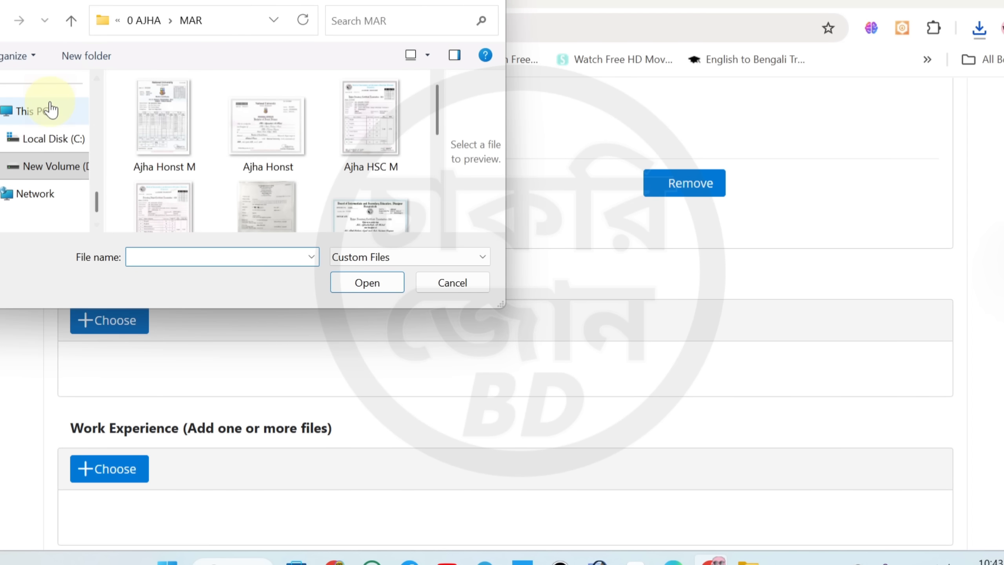
drag(99, 199, 96, 85)
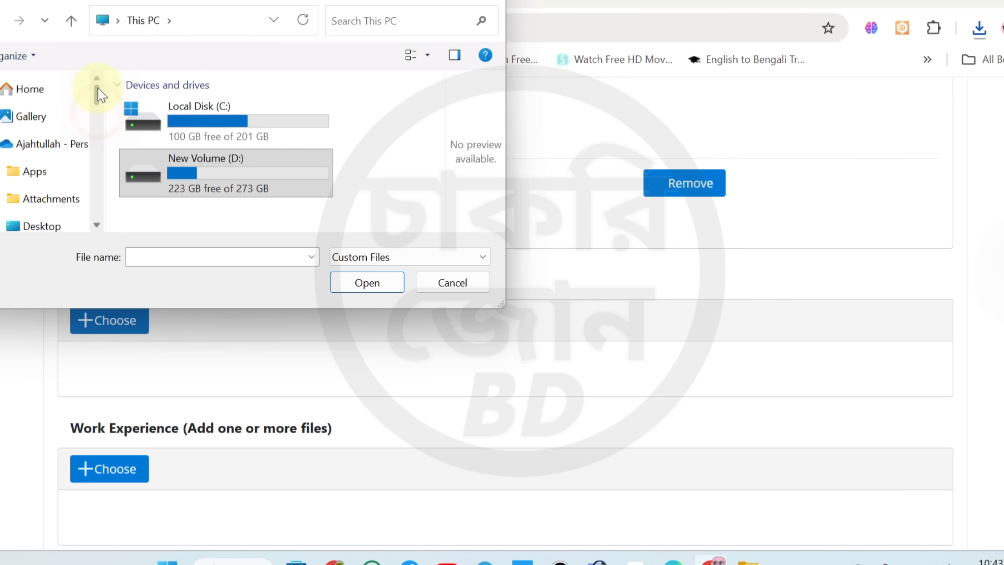
click(41, 225)
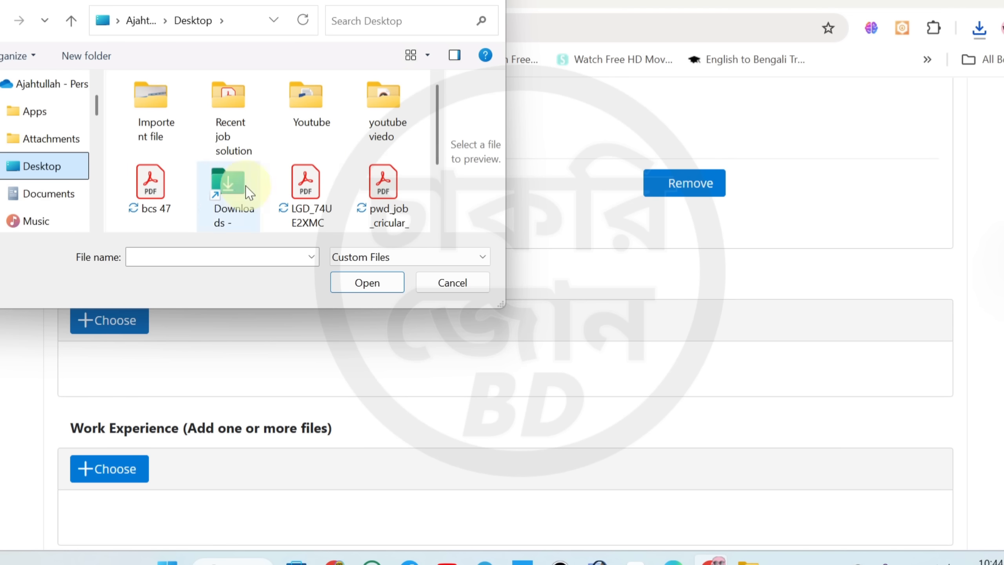
drag(439, 137, 439, 168)
click(162, 205)
click(365, 282)
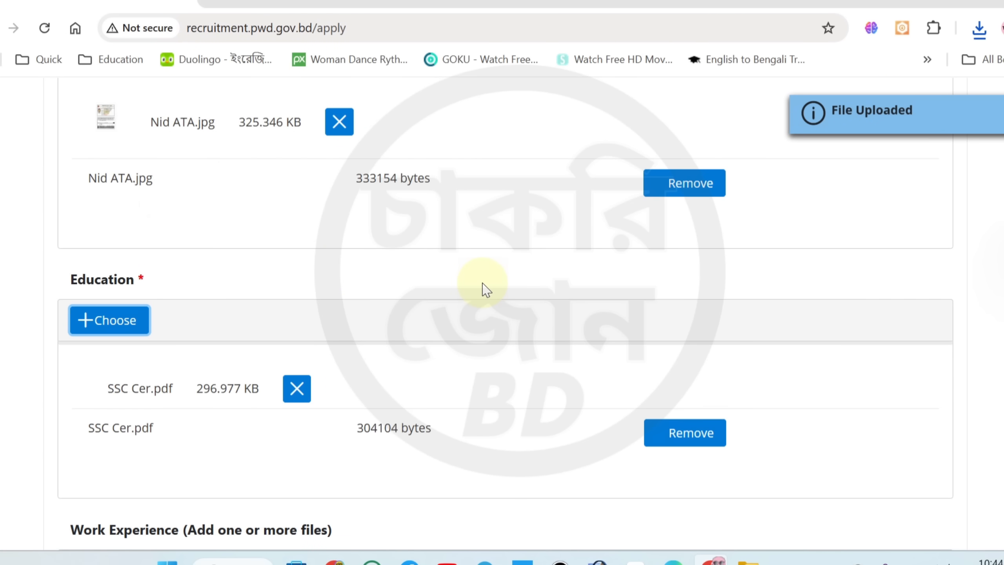
Check the uploaded signature, NID and education files and the optional Work Experience, Trainings and additional document sections
scroll(426, 330, down, 5)
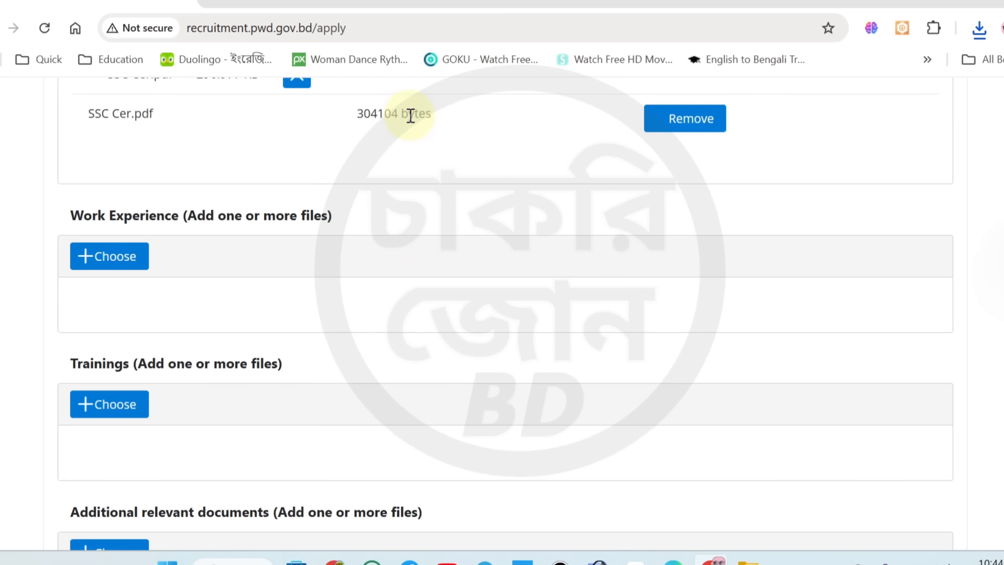
drag(354, 114, 401, 115)
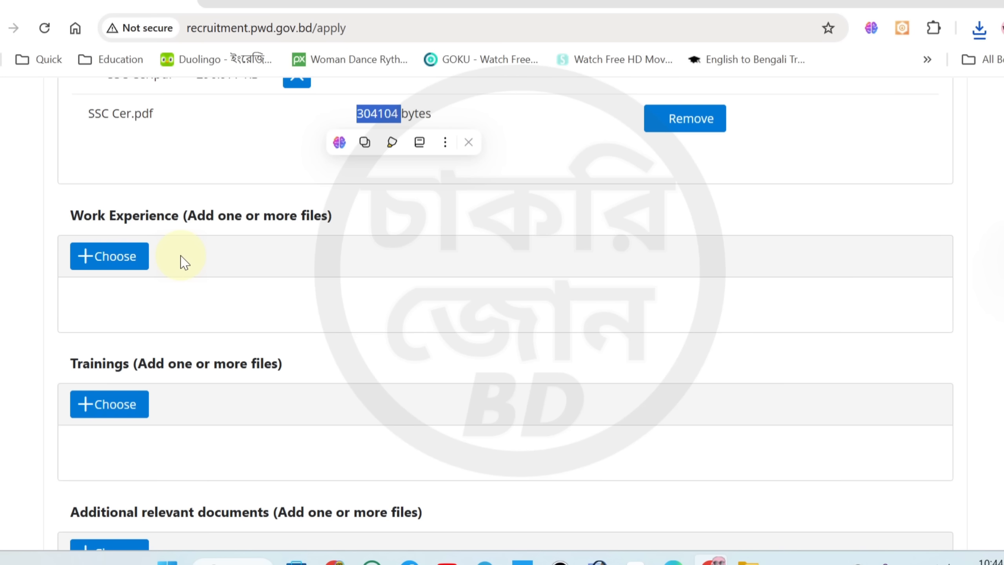
click(150, 263)
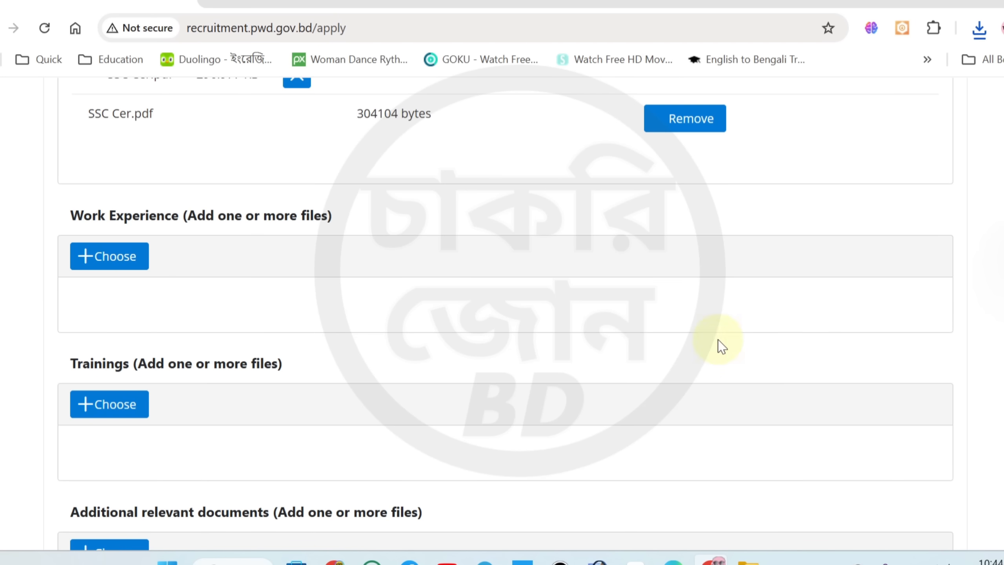
scroll(502, 316, up, 5)
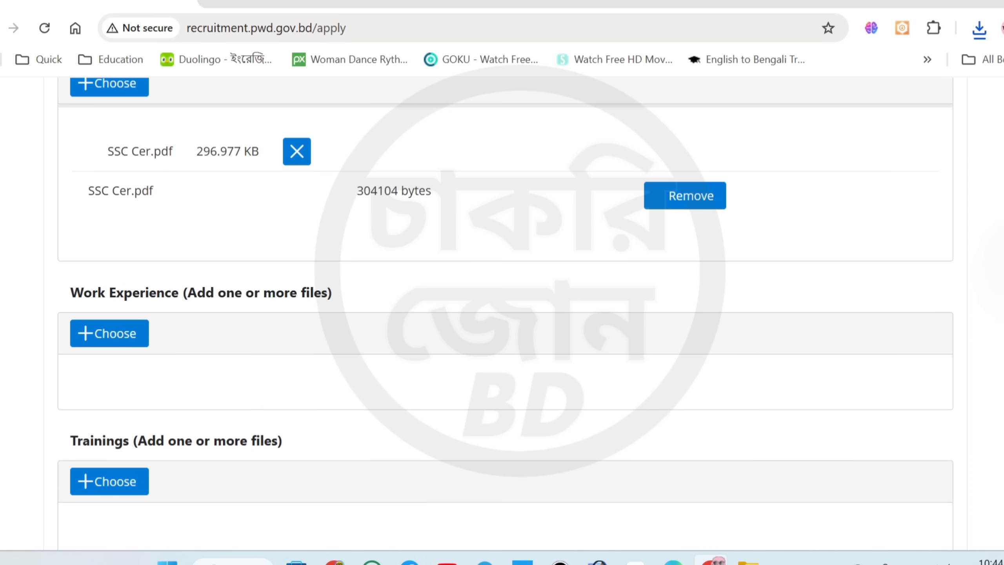
scroll(502, 316, up, 3)
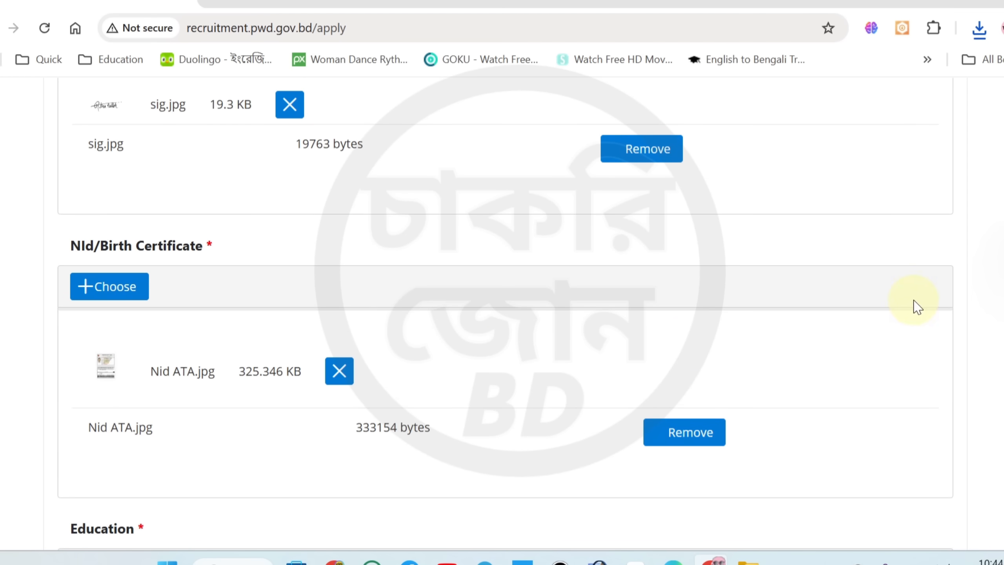
scroll(505, 325, down, 15)
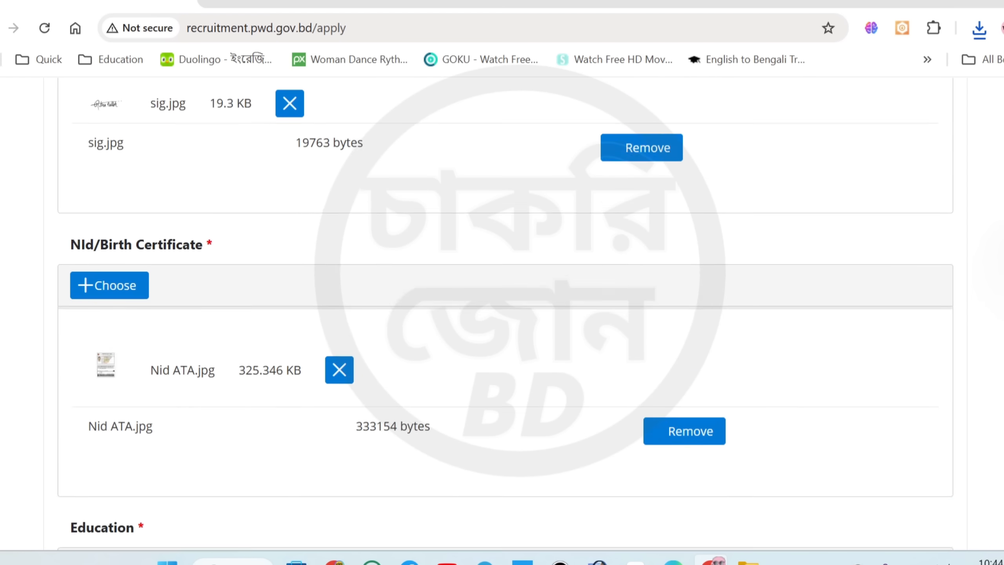
scroll(396, 367, down, 6)
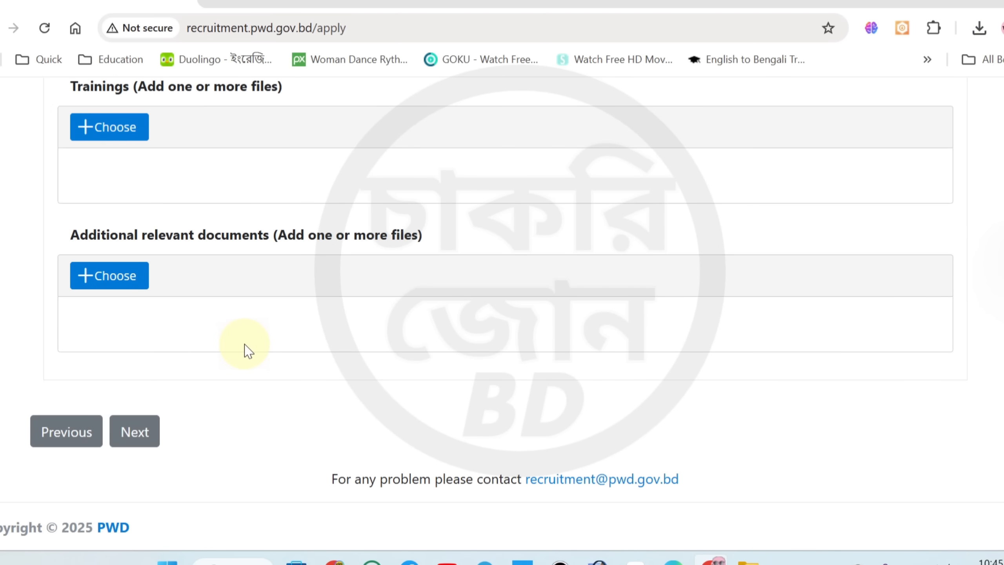
Proceed to the Review info stage and look through the application details down to the declaration
click(148, 443)
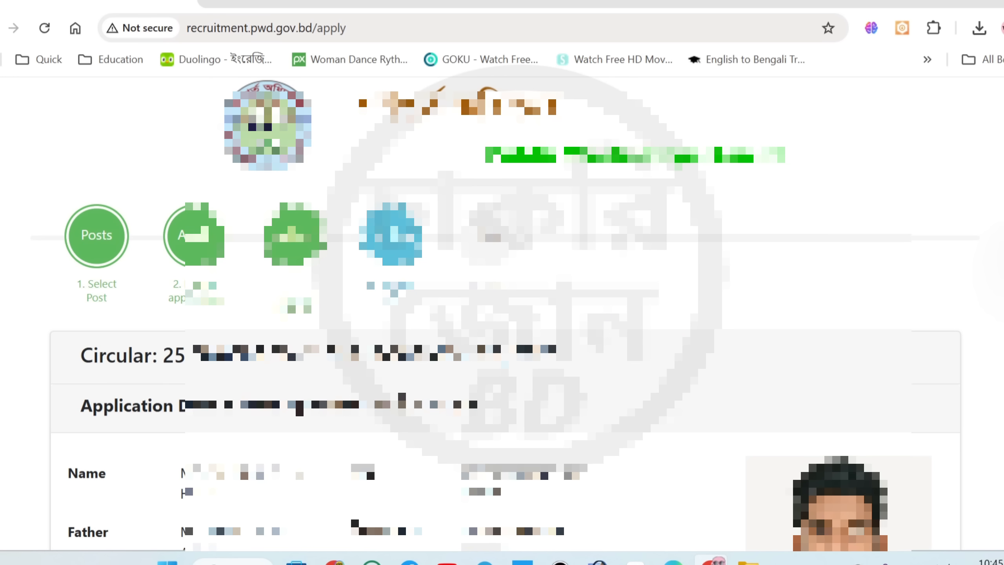
scroll(502, 316, down, 3)
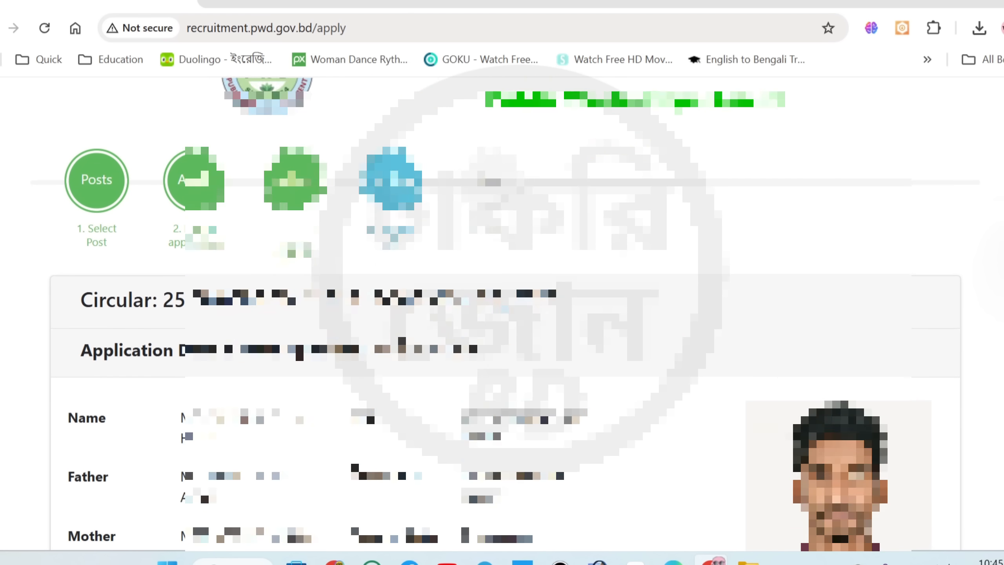
scroll(502, 317, down, 1)
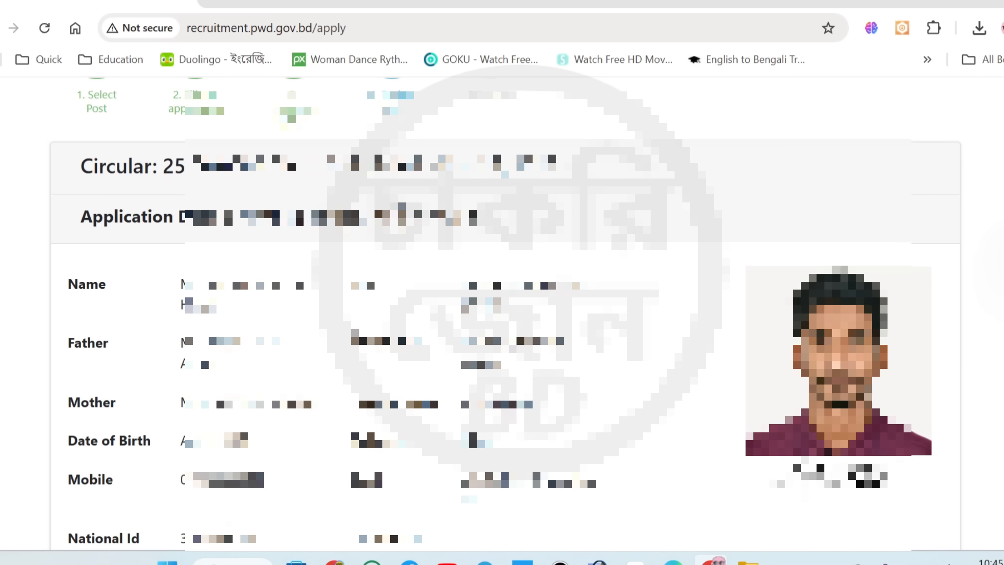
scroll(502, 317, down, 3)
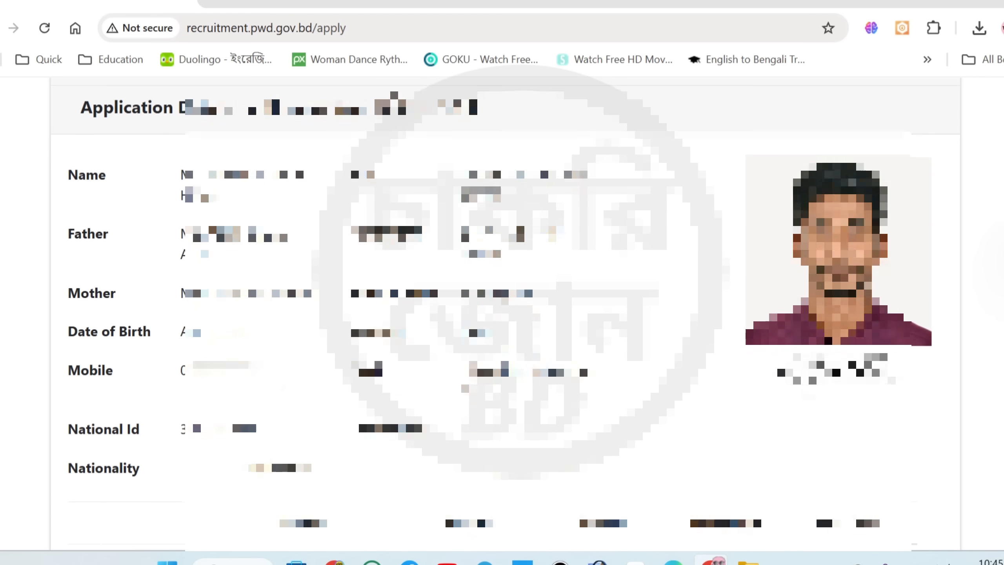
scroll(502, 316, down, 1)
scroll(502, 316, down, 4)
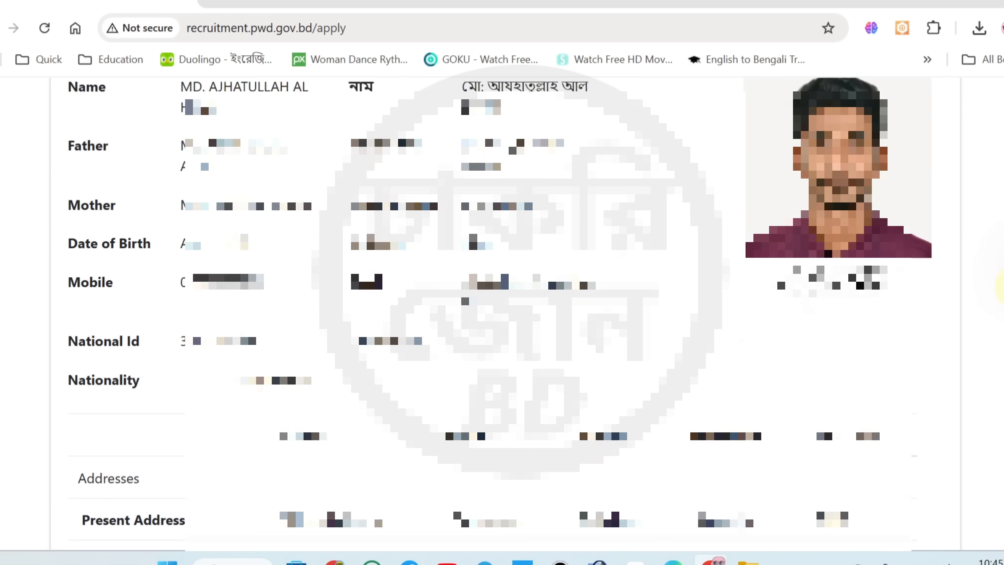
scroll(502, 316, down, 10)
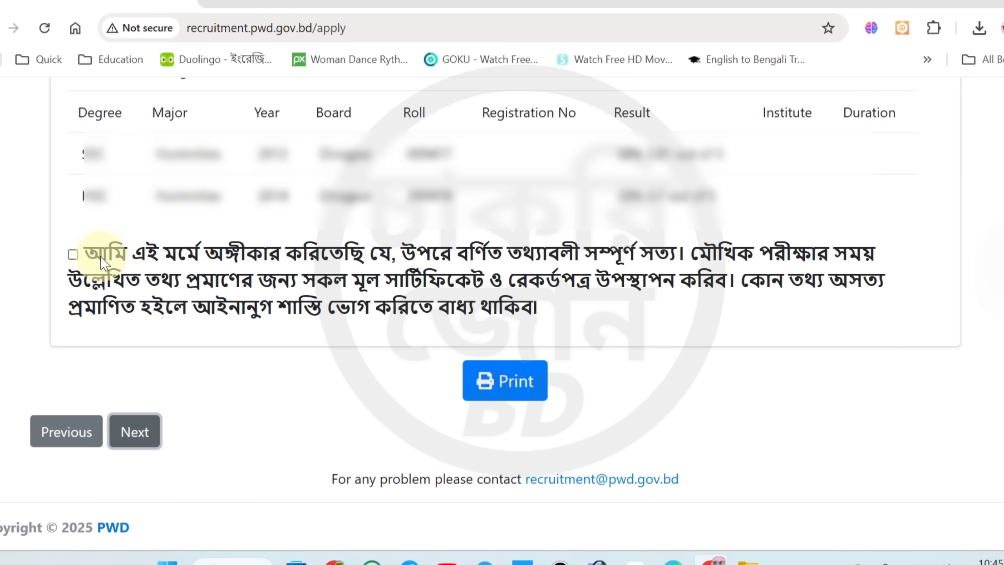
Accept the declaration that all the information provided is true
click(73, 254)
click(73, 255)
click(72, 255)
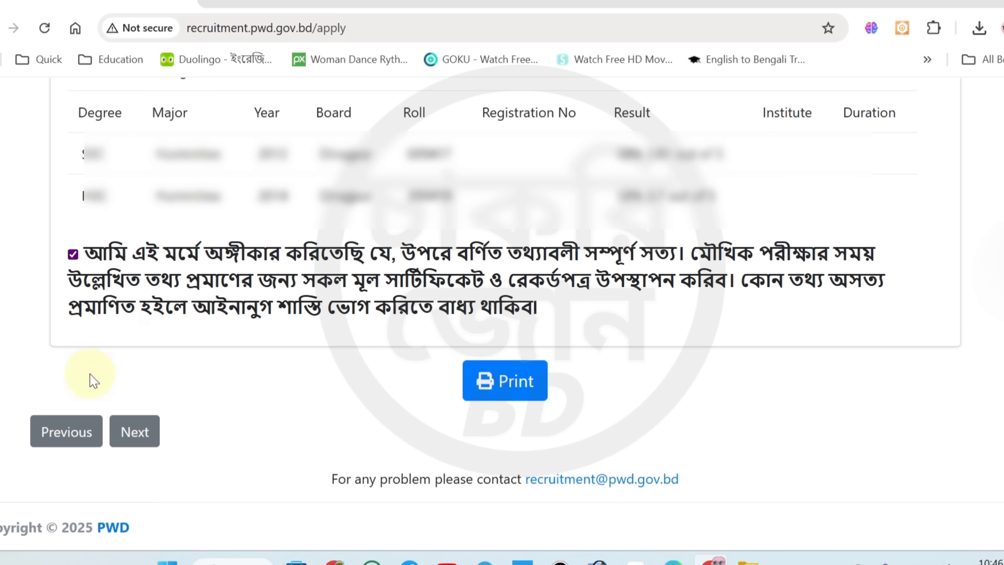
Go back to the Document Upload stage to check the files and return to the application review
click(66, 432)
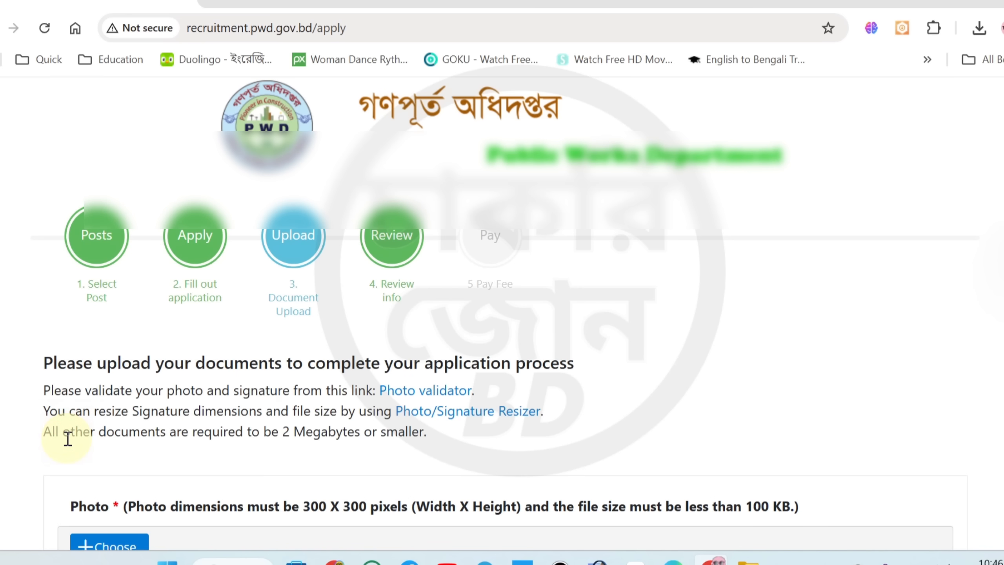
scroll(215, 342, down, 15)
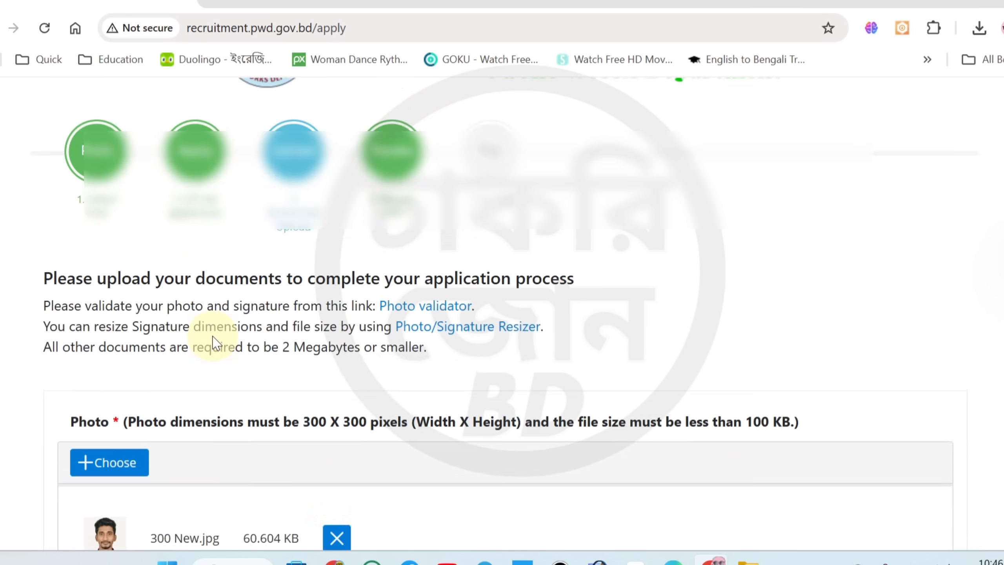
scroll(213, 340, up, 3)
scroll(191, 348, down, 3)
scroll(151, 443, down, 4)
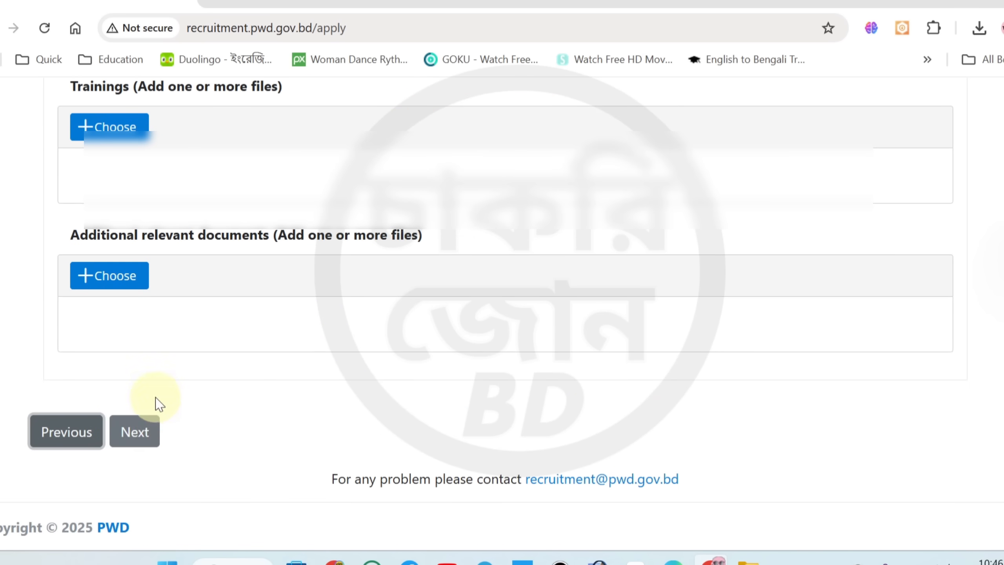
click(141, 435)
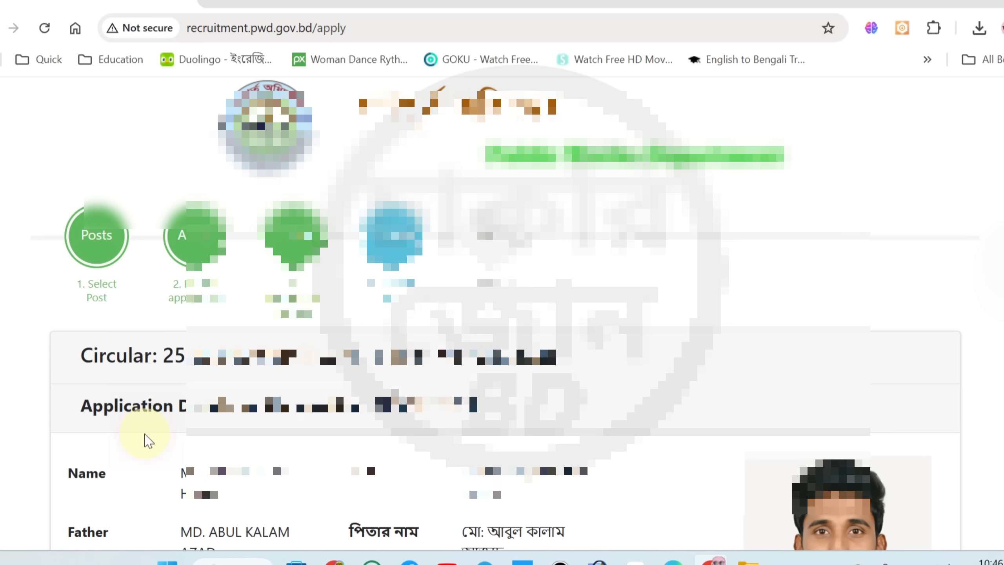
scroll(186, 435, down, 5)
scroll(218, 428, down, 7)
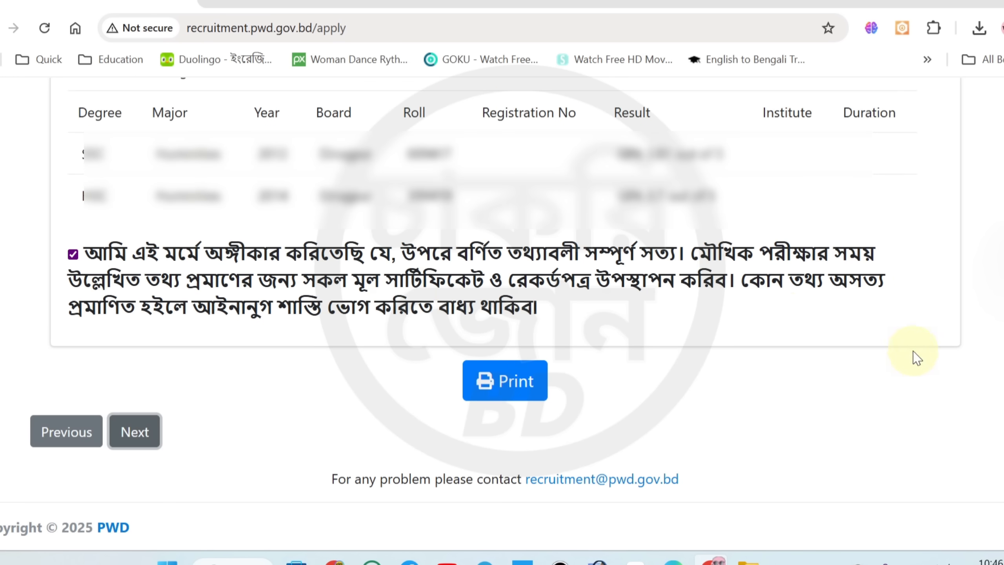
Open the printable copy of the application, and submit the application with confirmation
click(517, 381)
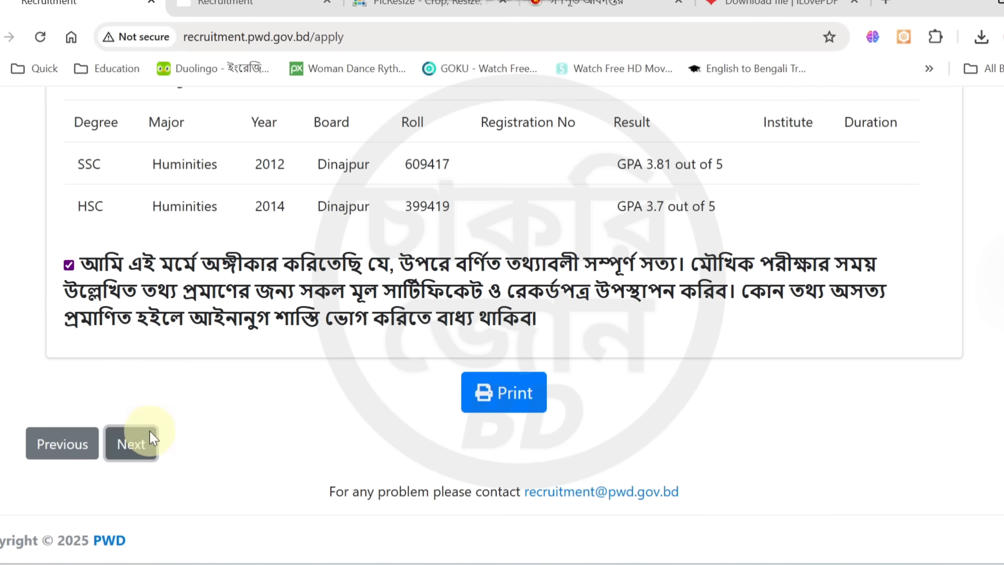
click(139, 437)
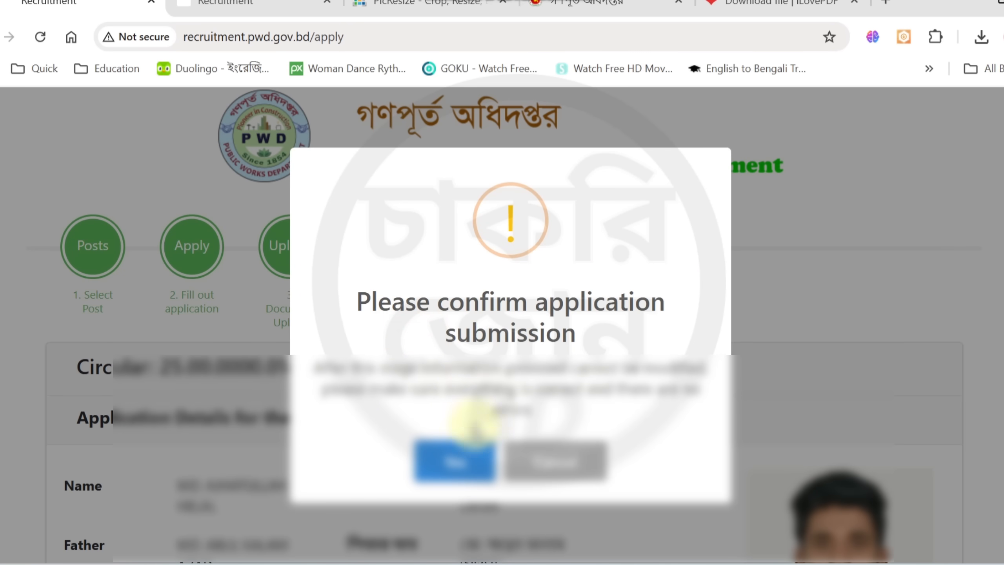
click(454, 461)
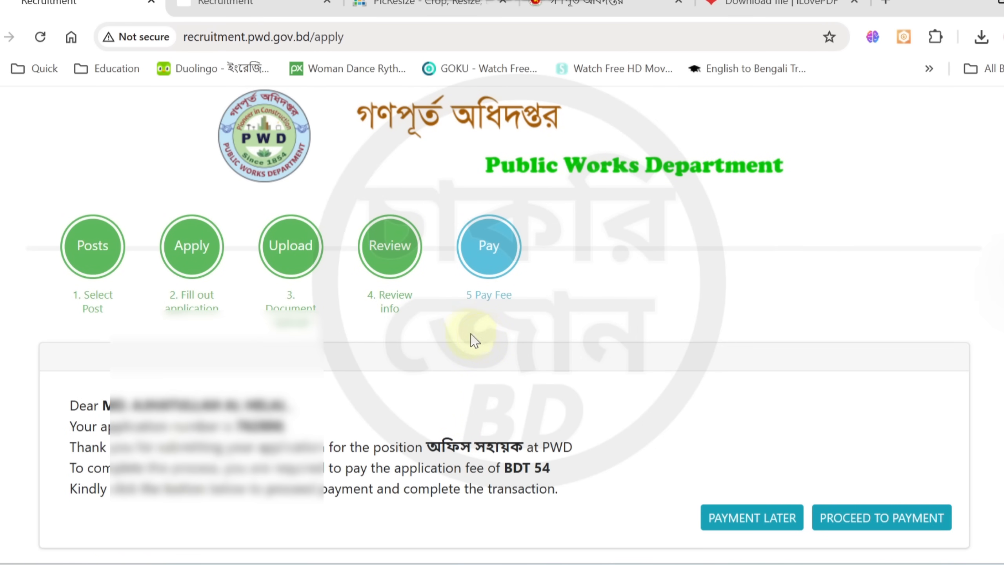
Proceed from the submission notice to the application fee payment and choose mobile banking as the payment method
drag(71, 406, 170, 404)
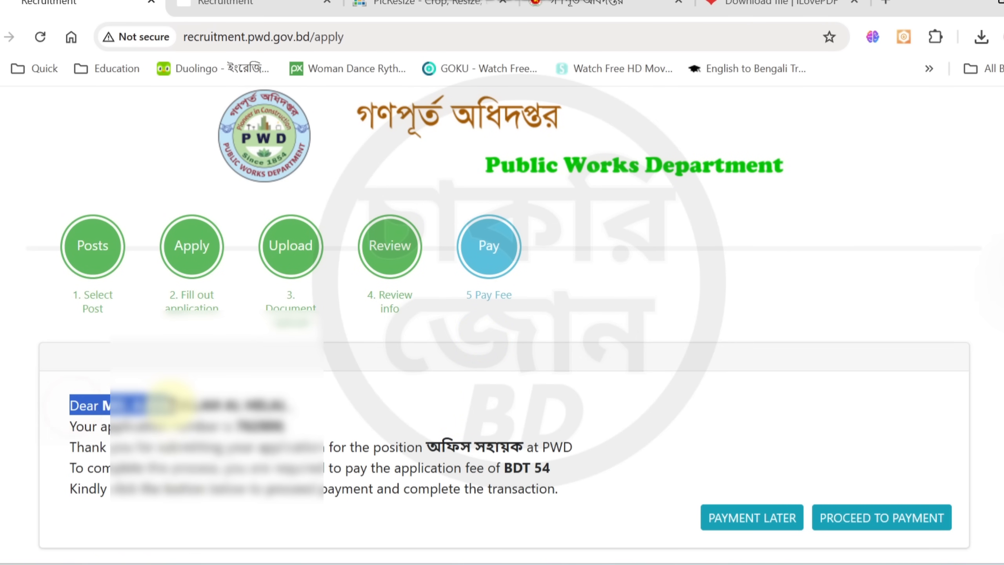
click(269, 426)
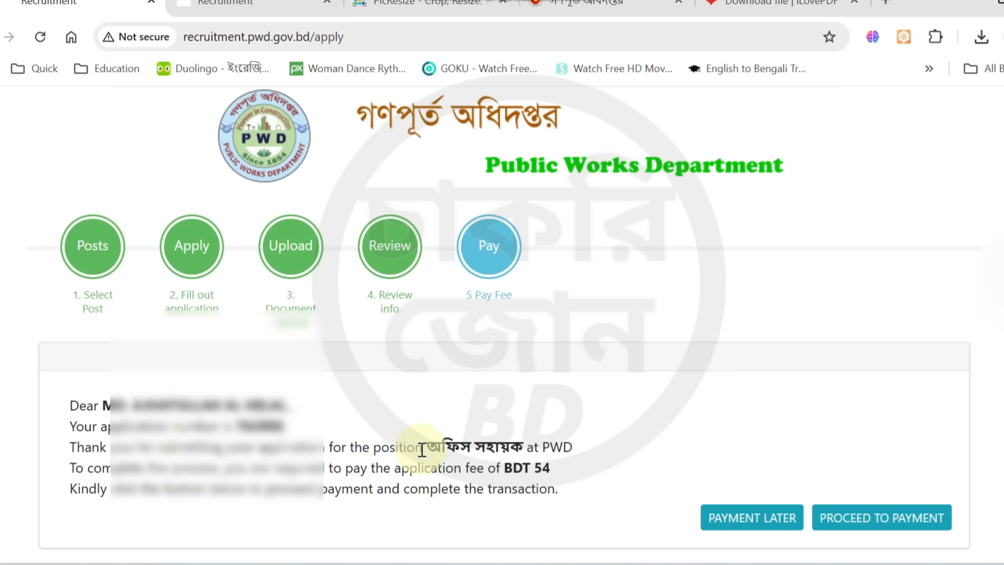
drag(350, 448, 389, 448)
drag(521, 469, 496, 469)
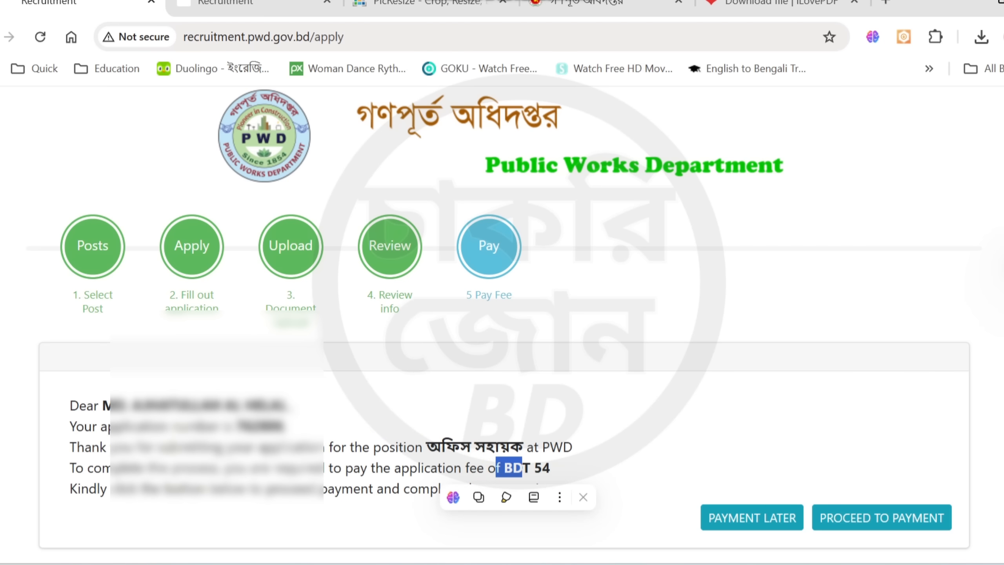
scroll(502, 317, down, 1)
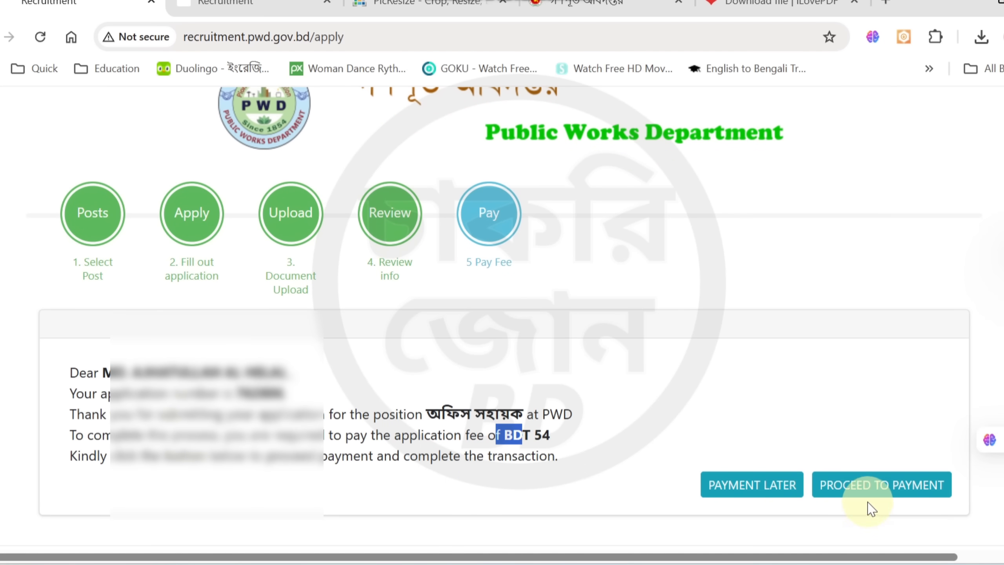
scroll(869, 507, down, 1)
click(868, 457)
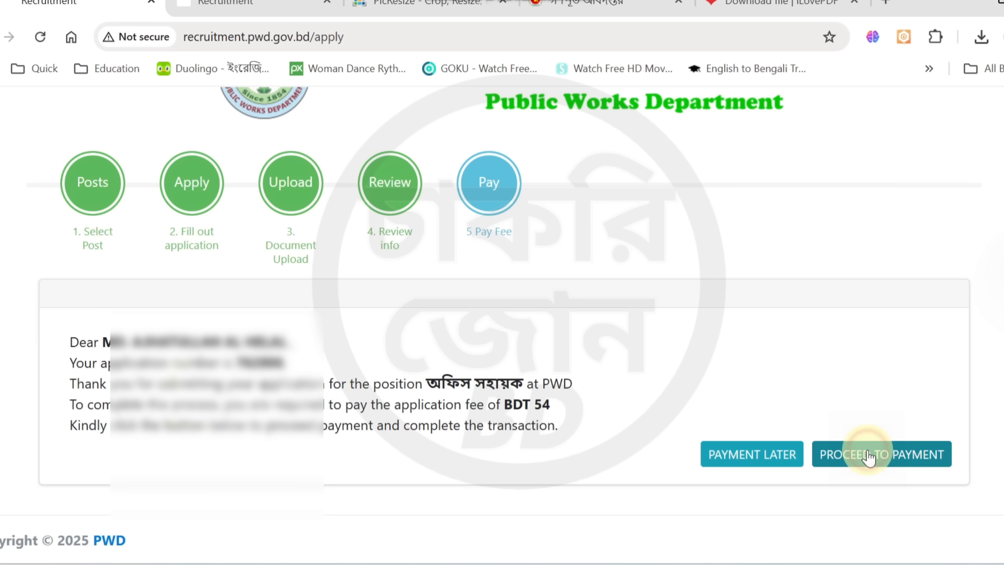
click(898, 464)
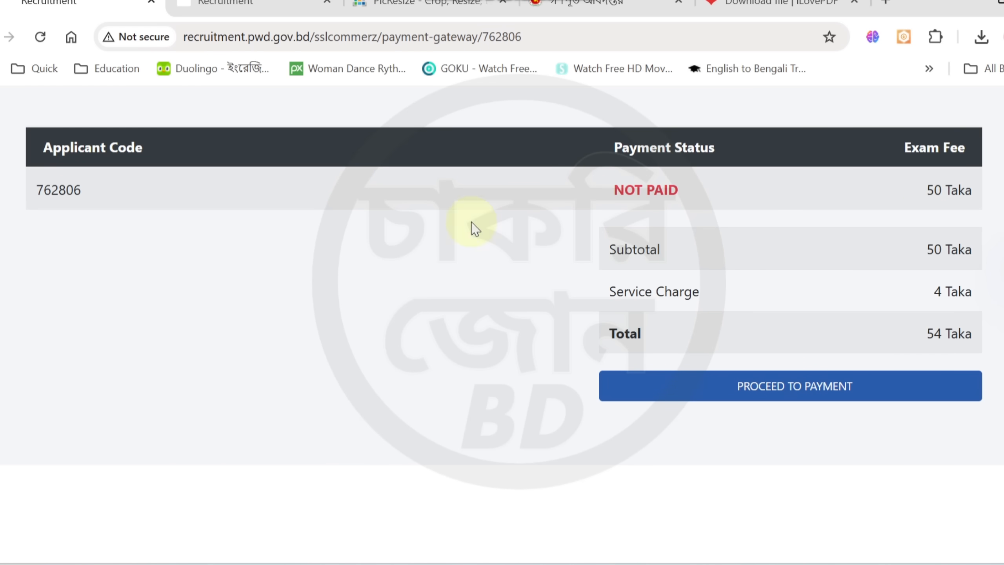
click(797, 392)
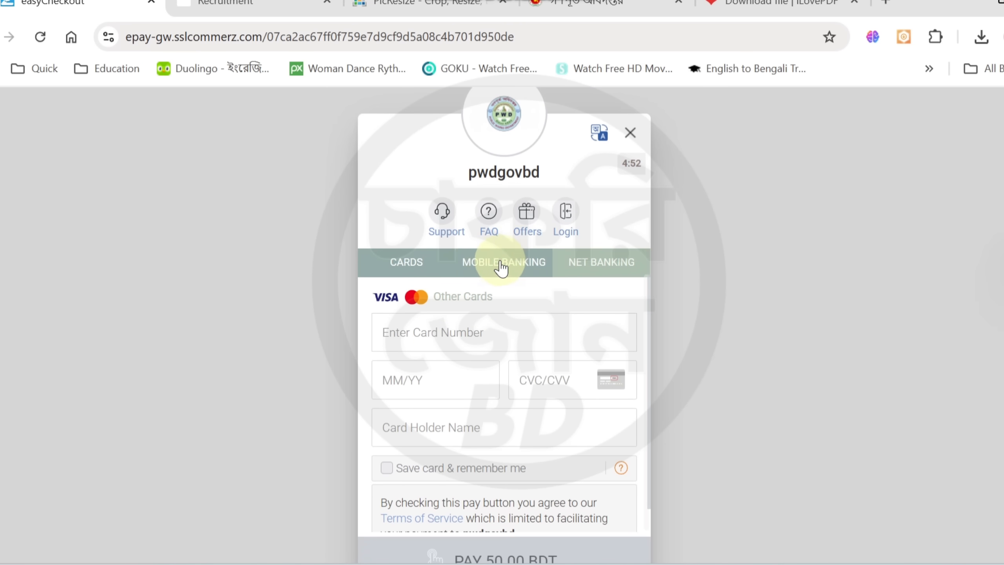
click(494, 265)
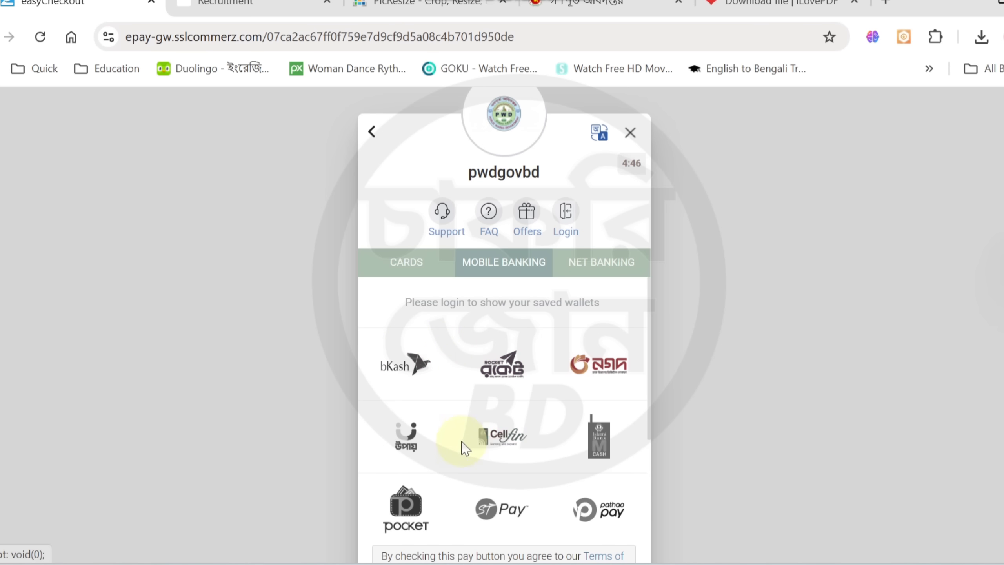
Select bKash as the mobile wallet and proceed to pay the application fee
scroll(988, 347, down, 1)
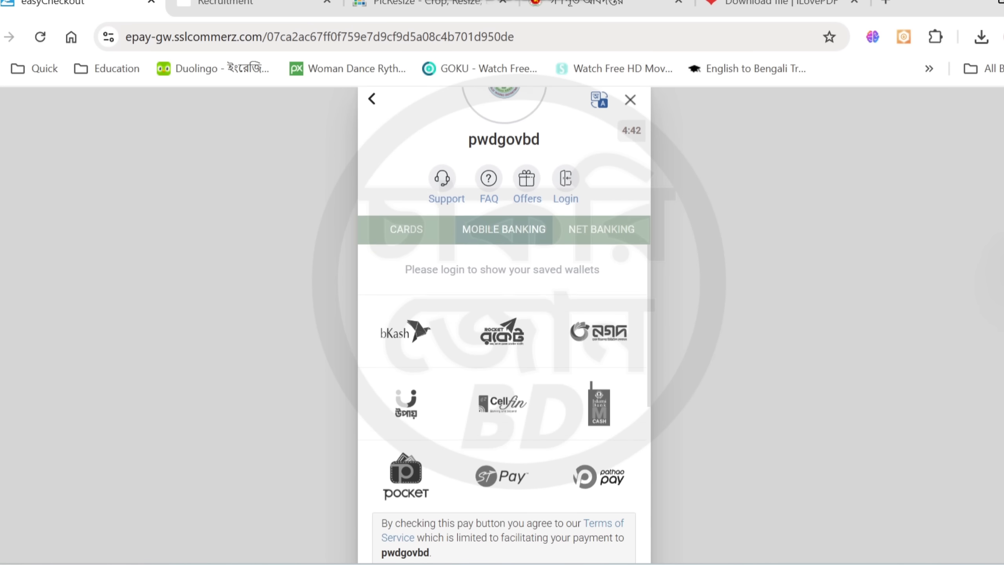
scroll(909, 364, down, 1)
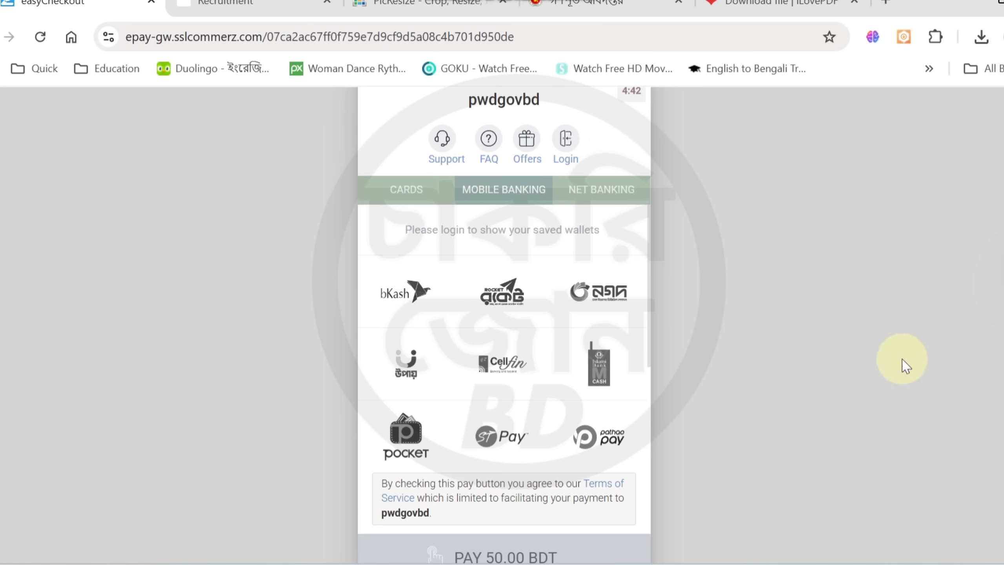
click(410, 309)
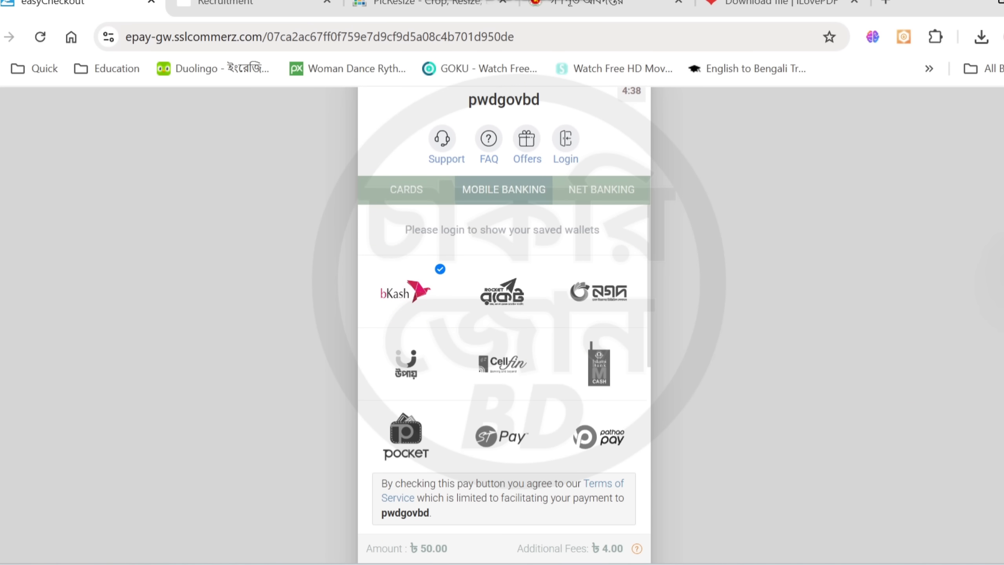
scroll(986, 336, down, 1)
scroll(746, 451, down, 1)
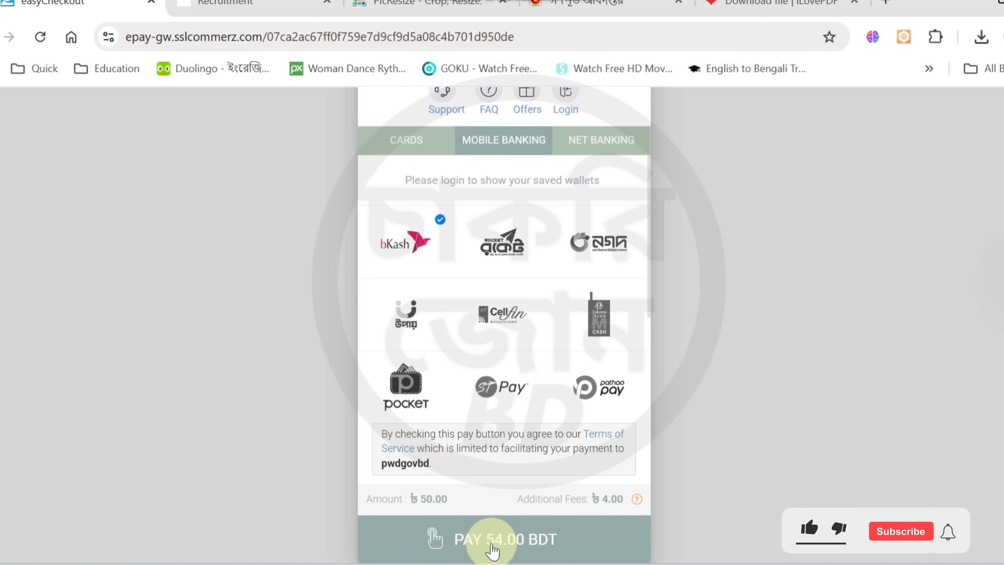
click(492, 549)
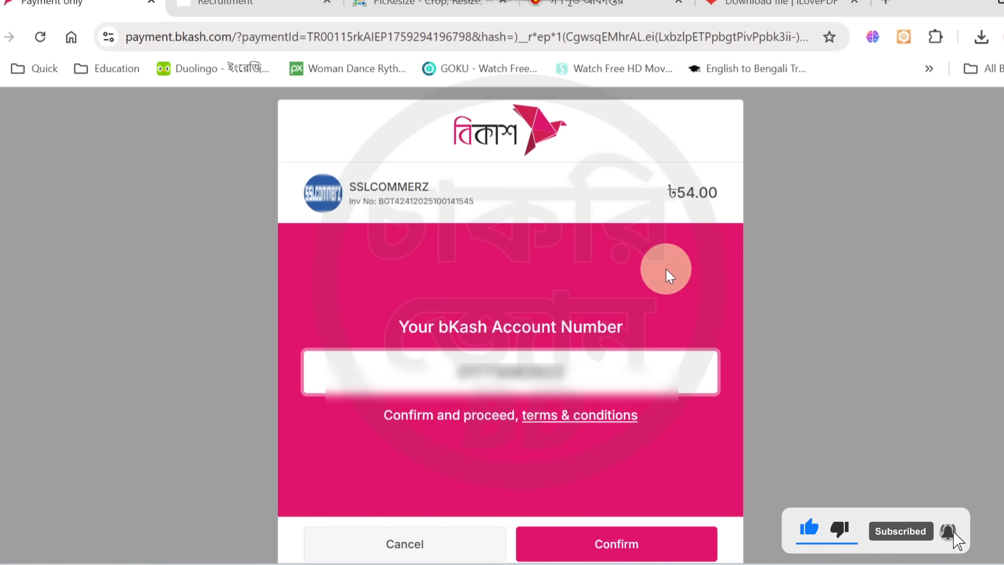
Authorize the bKash payment by entering and confirming the account number, verification code and account PIN
double_click(595, 377)
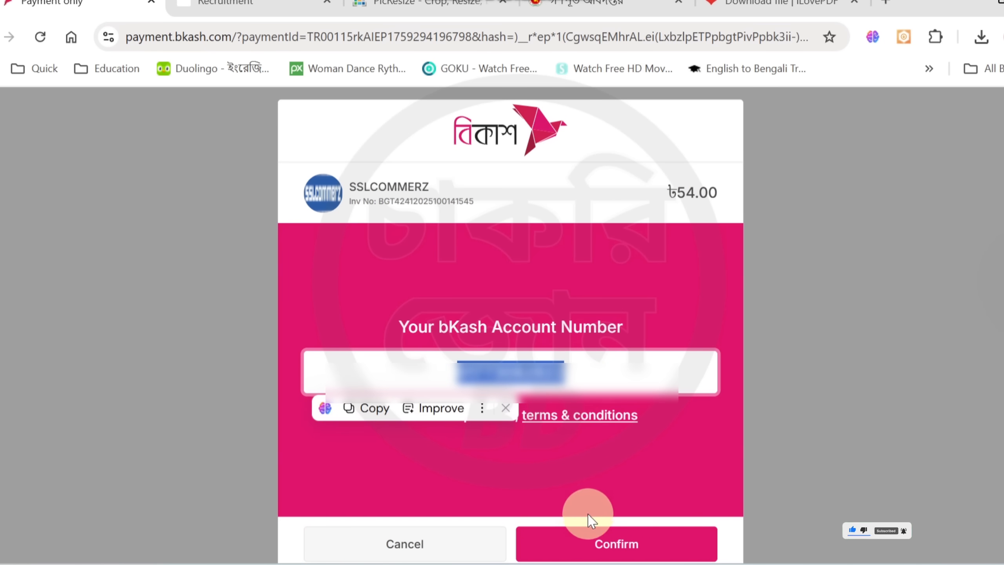
click(604, 551)
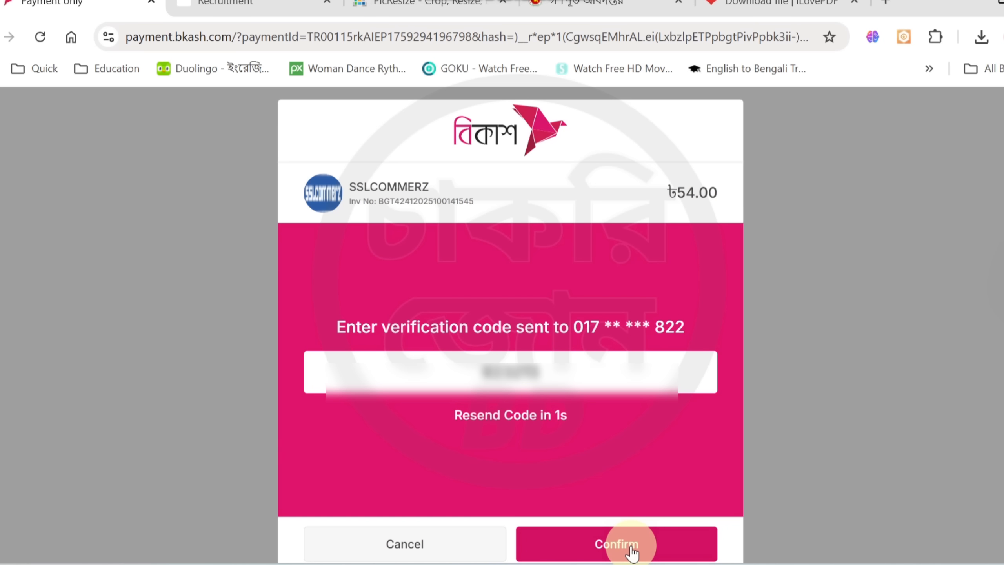
click(631, 551)
click(556, 404)
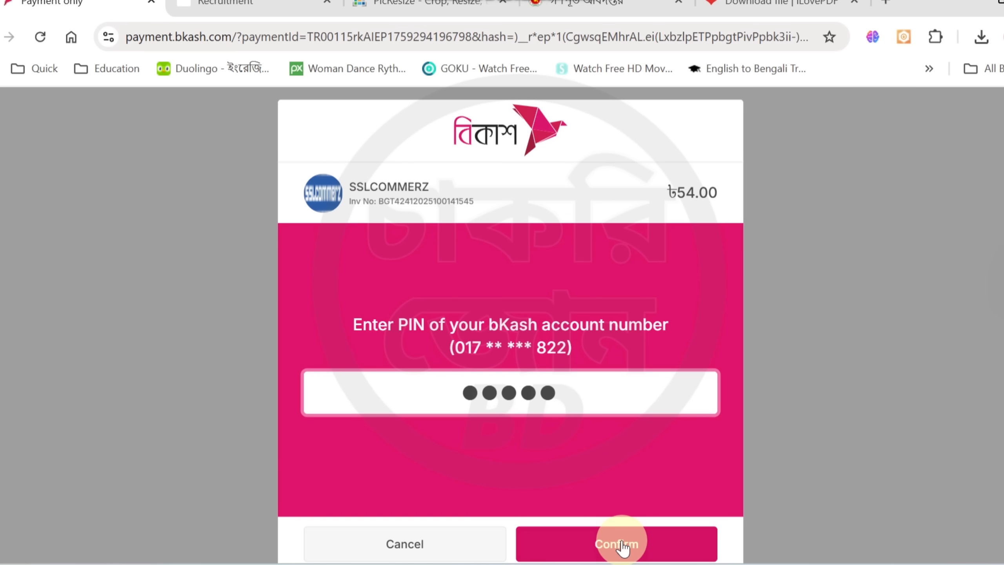
click(622, 549)
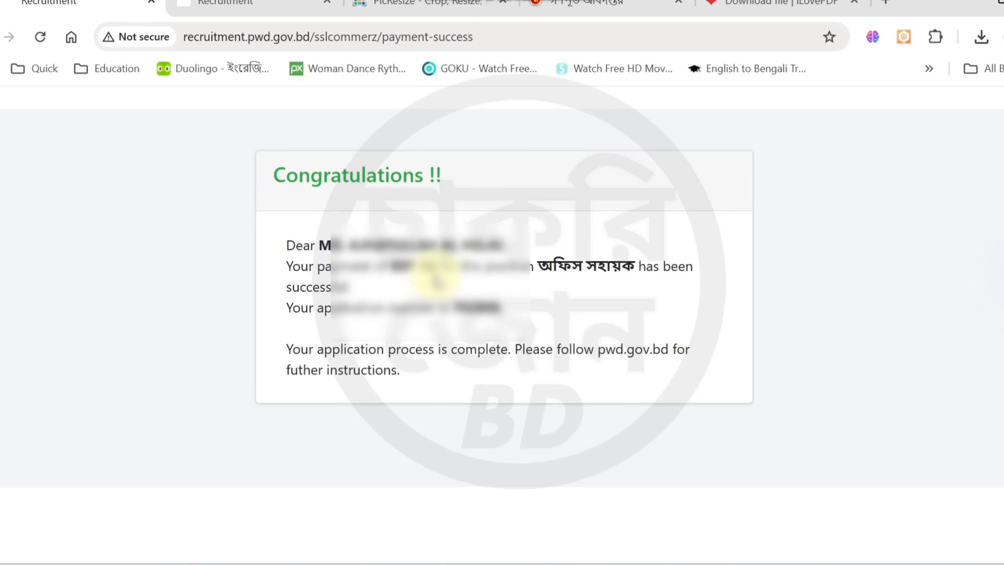
Examine the payment and application details in the payment confirmation message, and view the printable application copy
click(387, 265)
drag(388, 265, 411, 267)
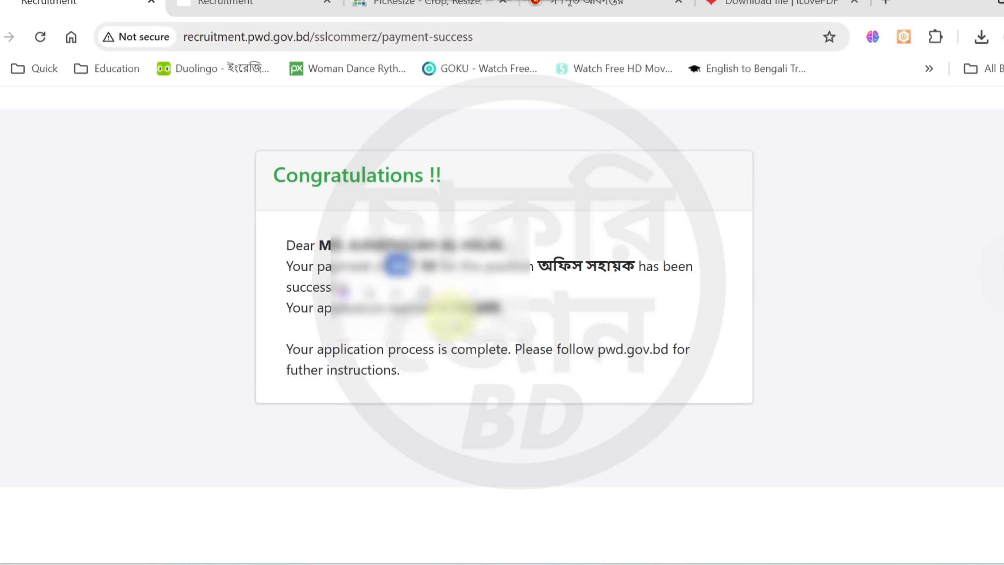
click(524, 318)
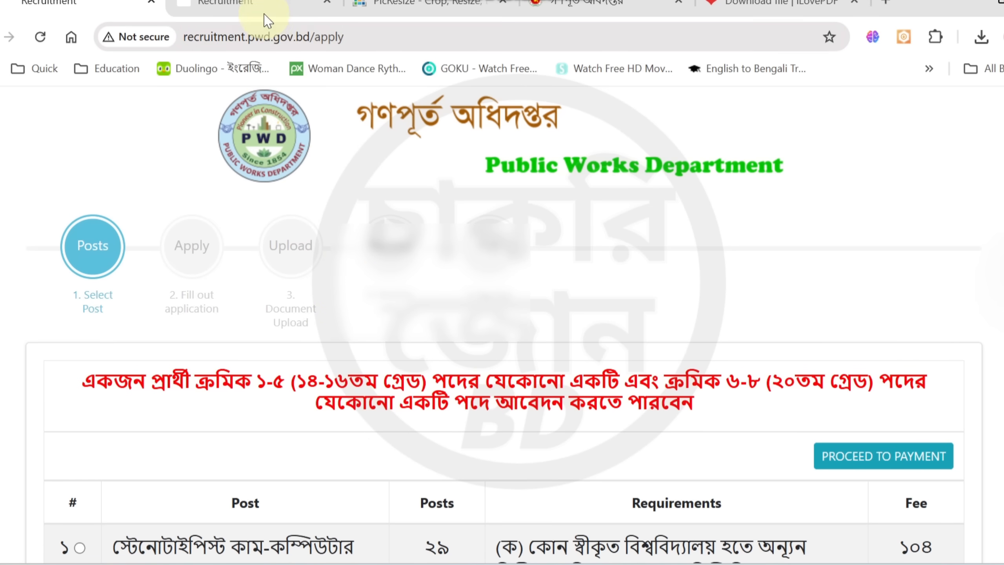
click(255, 3)
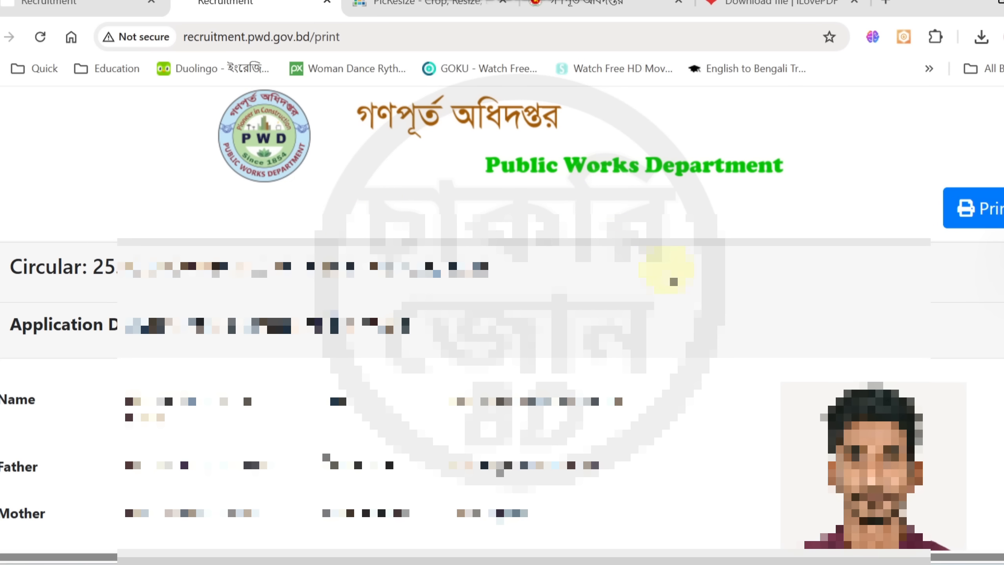
Return to the post selection page and review the listed posts, their requirements and fees, and the option for unpaid application fees
key(ctrl+shift+Tab)
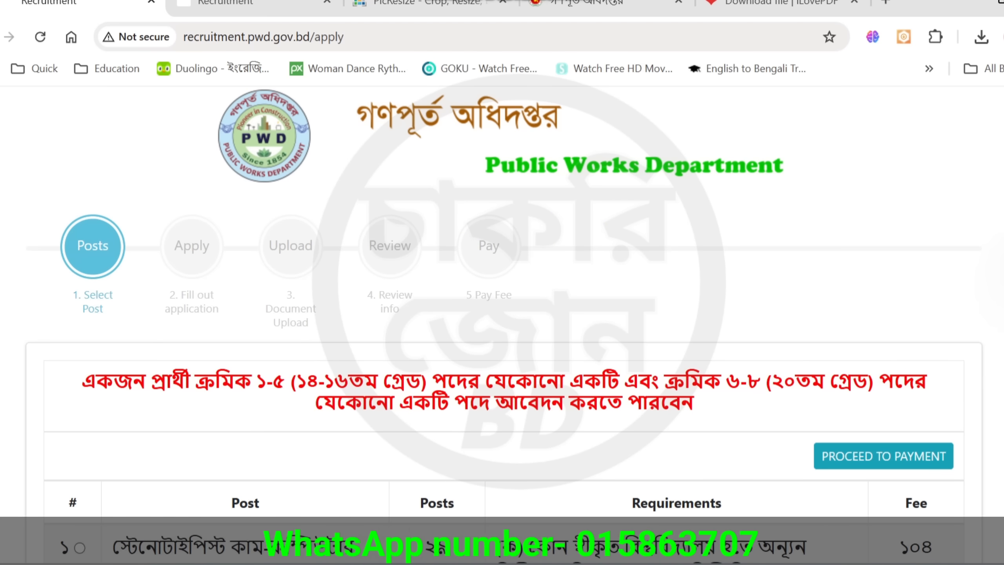
scroll(502, 324, down, 10)
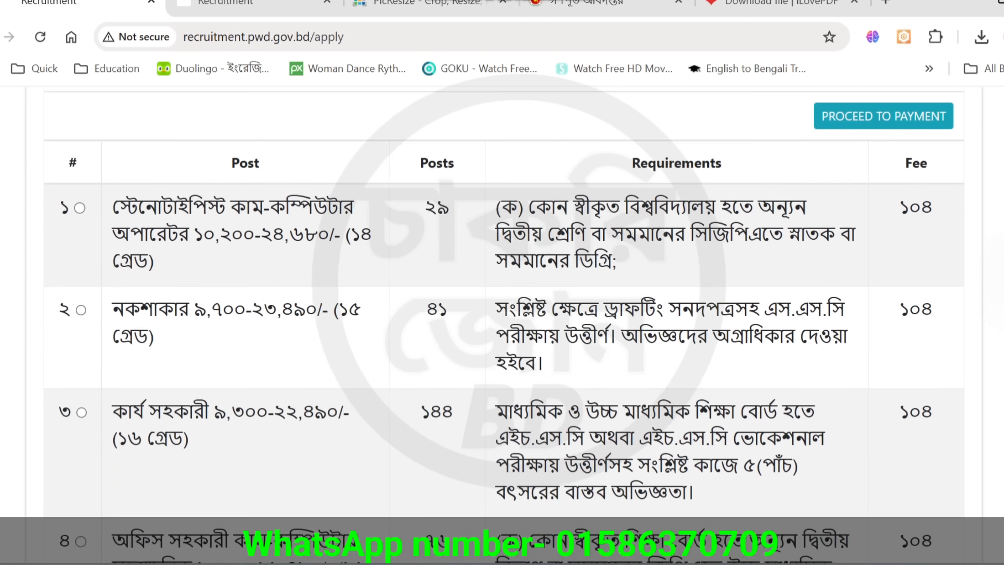
scroll(502, 316, down, 10)
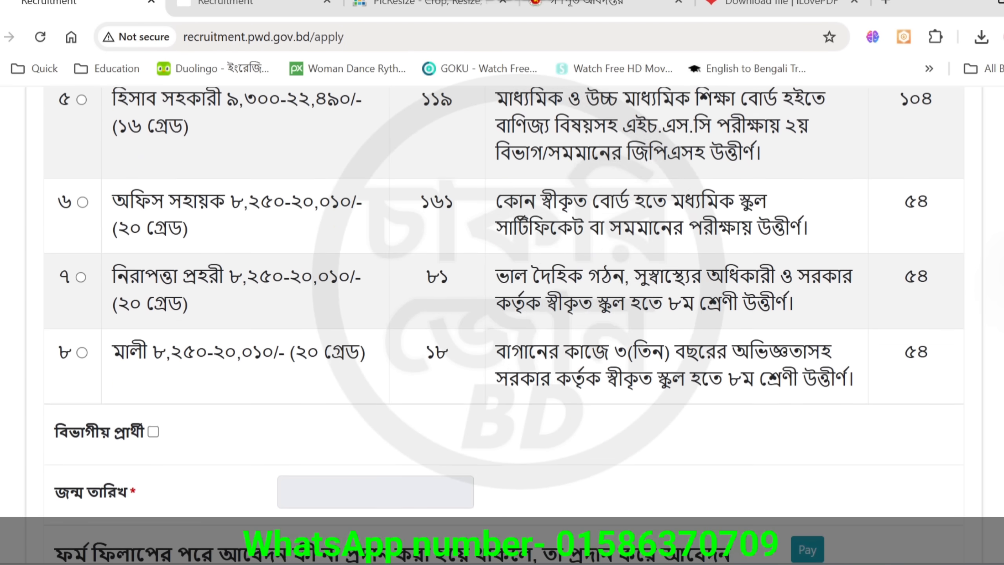
scroll(502, 325, up, 8)
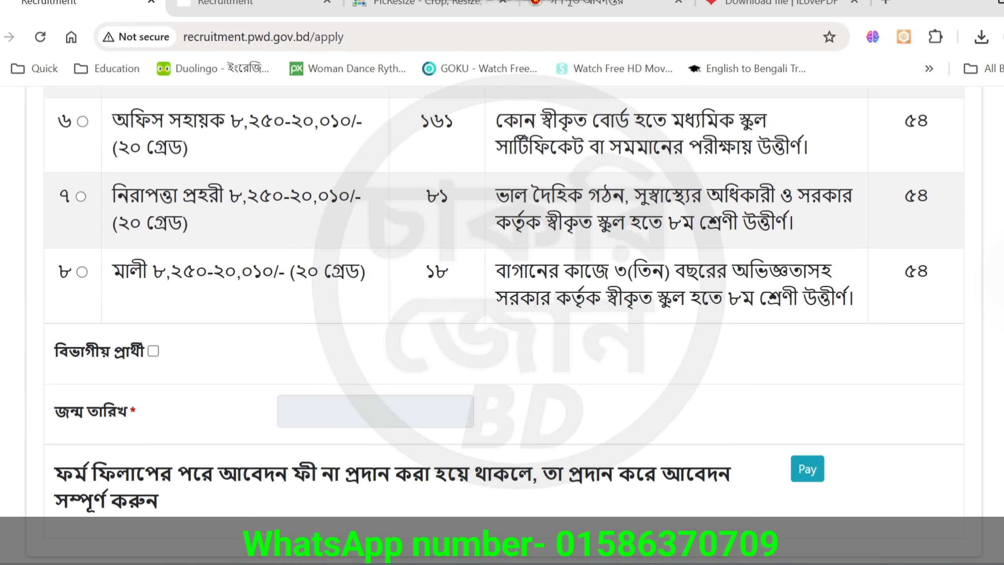
scroll(502, 316, up, 2)
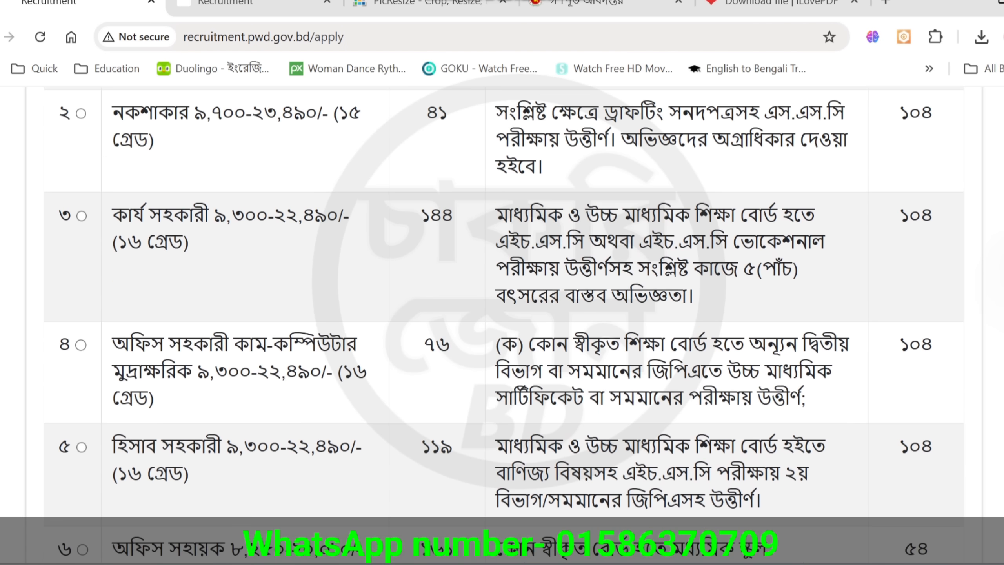
scroll(482, 127, up, 8)
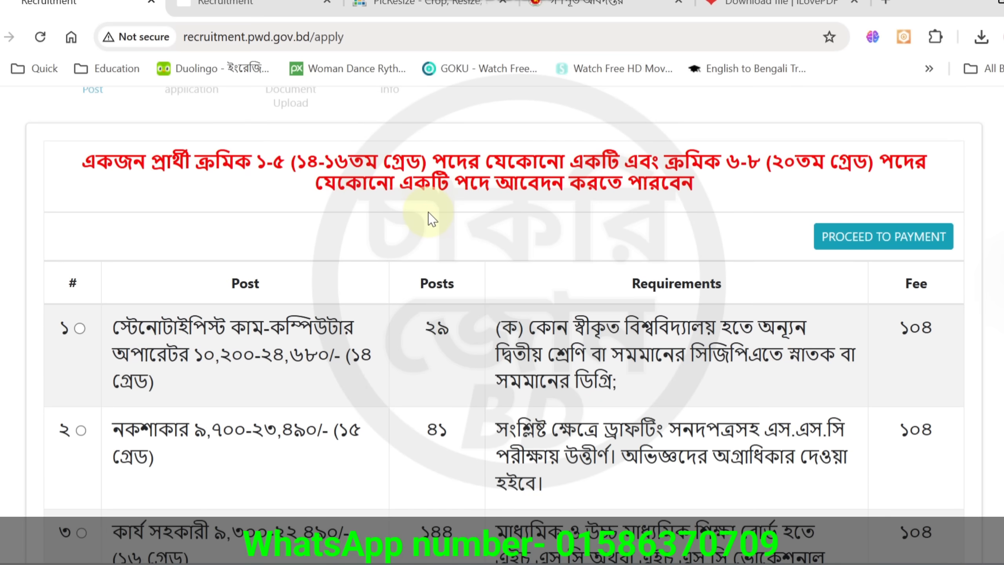